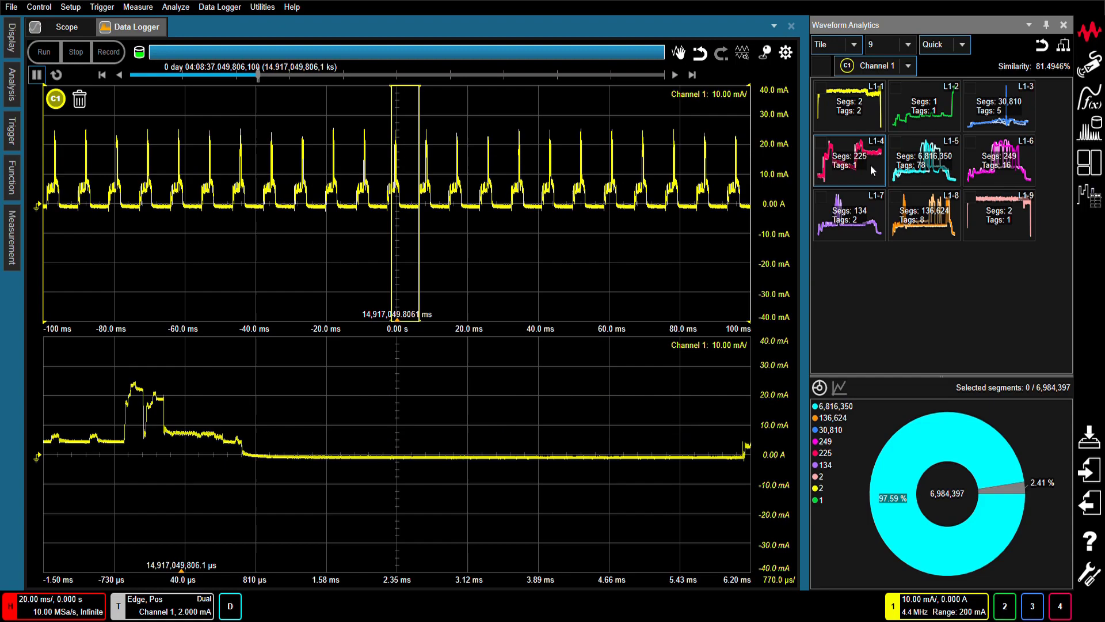
Preview the waveforms of clusters L1-5, L1-8 and L1-7 one at a time
{"action": "left_click", "coordinate": [899, 145]}
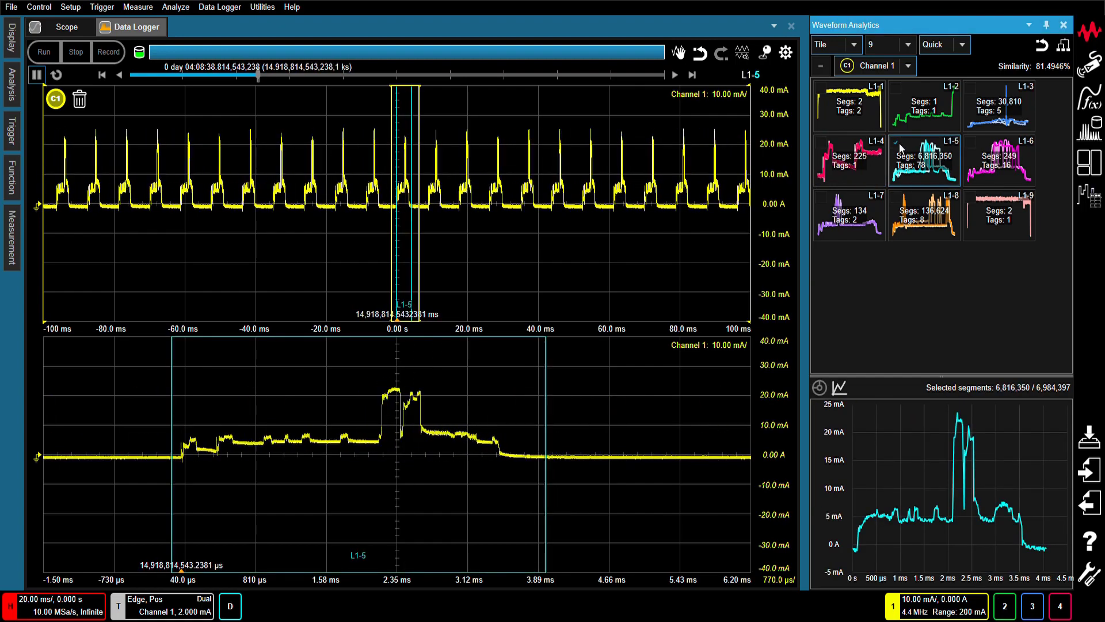
{"action": "left_click", "coordinate": [902, 148]}
{"action": "left_click", "coordinate": [902, 208]}
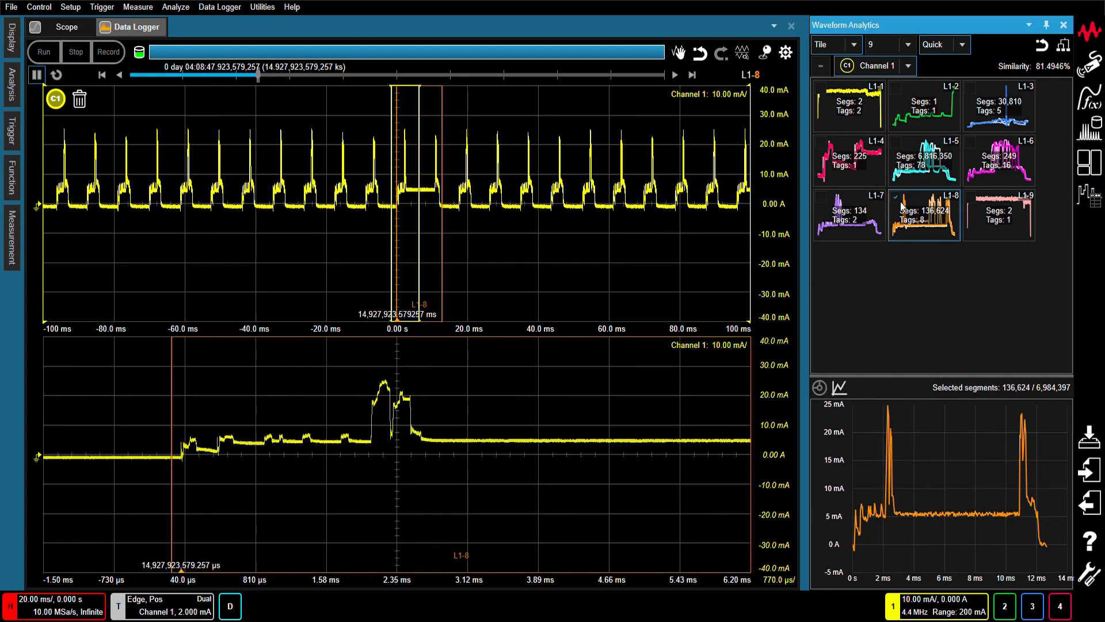
{"action": "left_click", "coordinate": [903, 207]}
{"action": "left_click", "coordinate": [832, 208]}
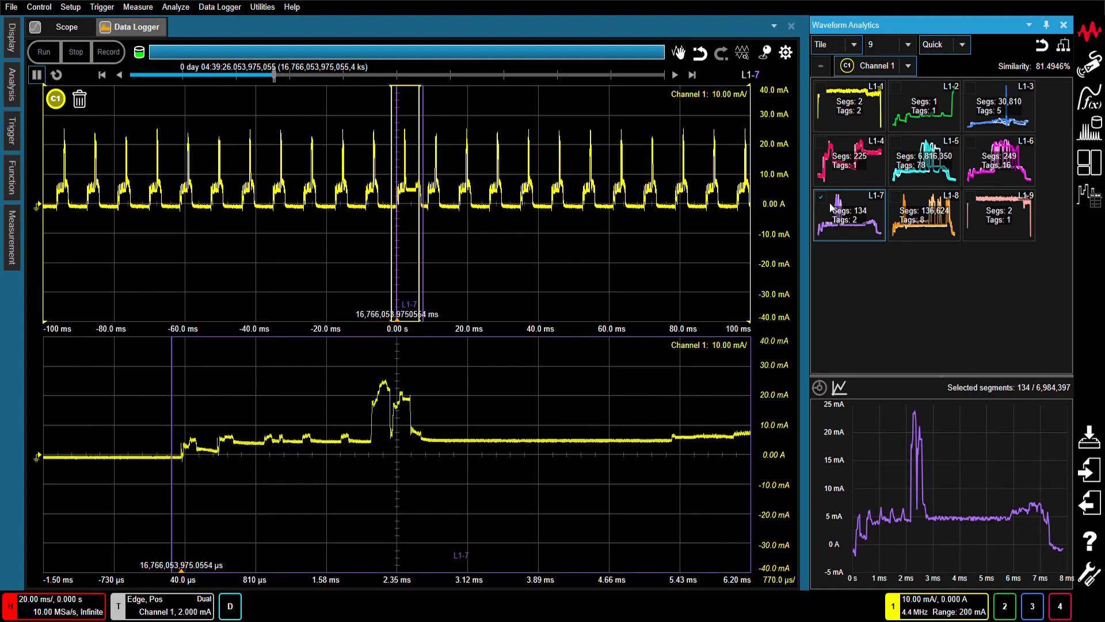
{"action": "left_click", "coordinate": [831, 208]}
Classify the segments of cluster L1-5 into second-level sub-clusters
{"action": "left_click", "coordinate": [901, 152]}
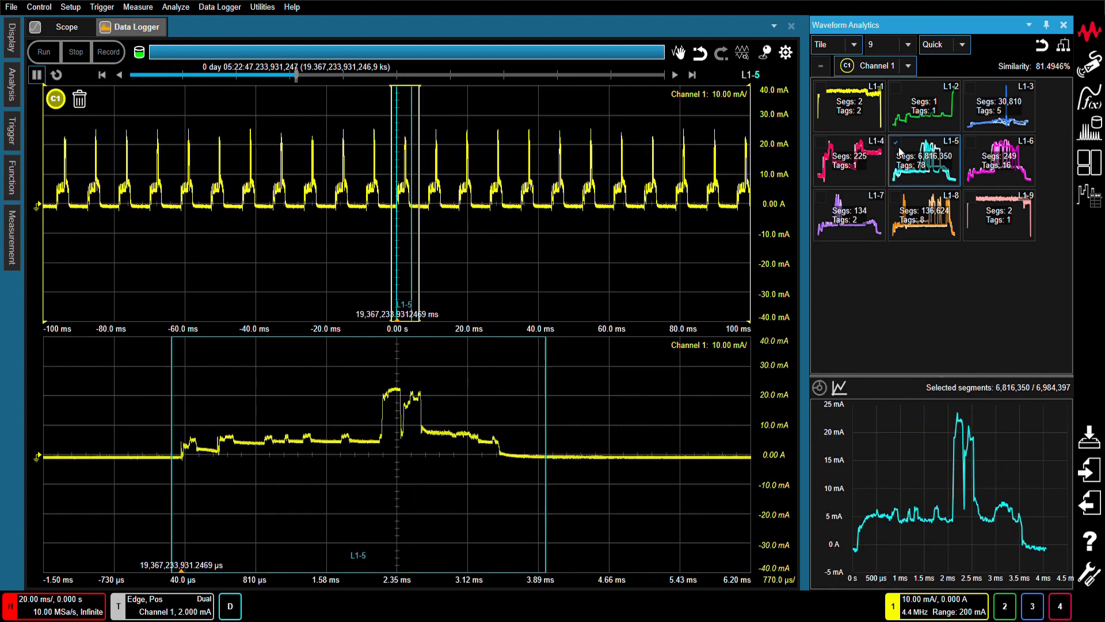
{"action": "left_click", "coordinate": [1063, 46]}
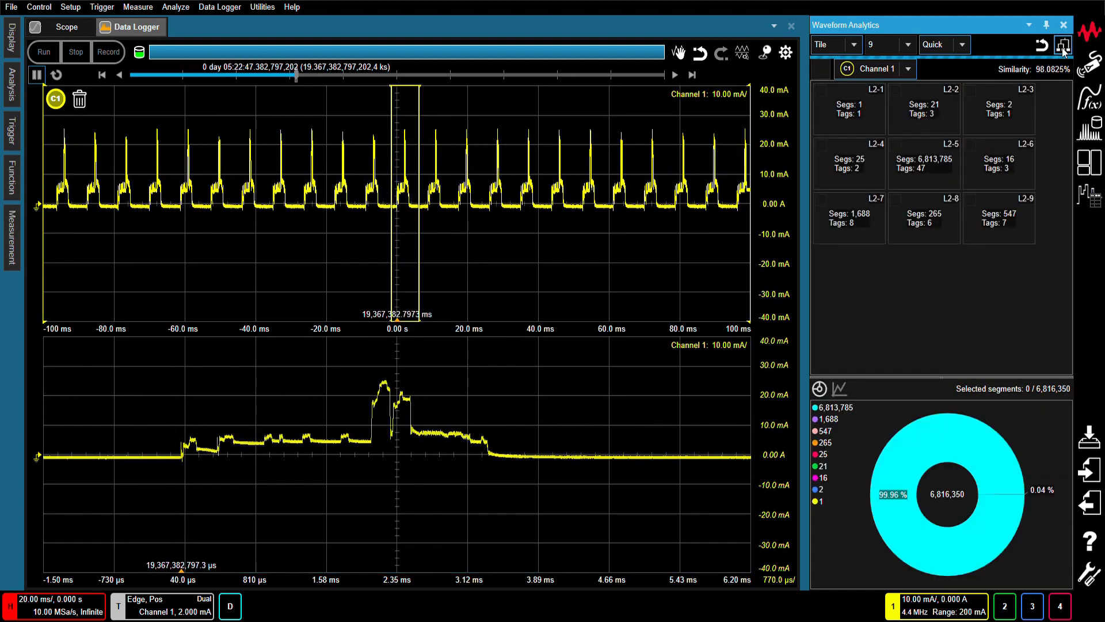
Overlay the waveforms of sub-clusters L2-5, L2-8, L2-7 and L2-4 and check the segment distribution chart
{"action": "left_click", "coordinate": [904, 155]}
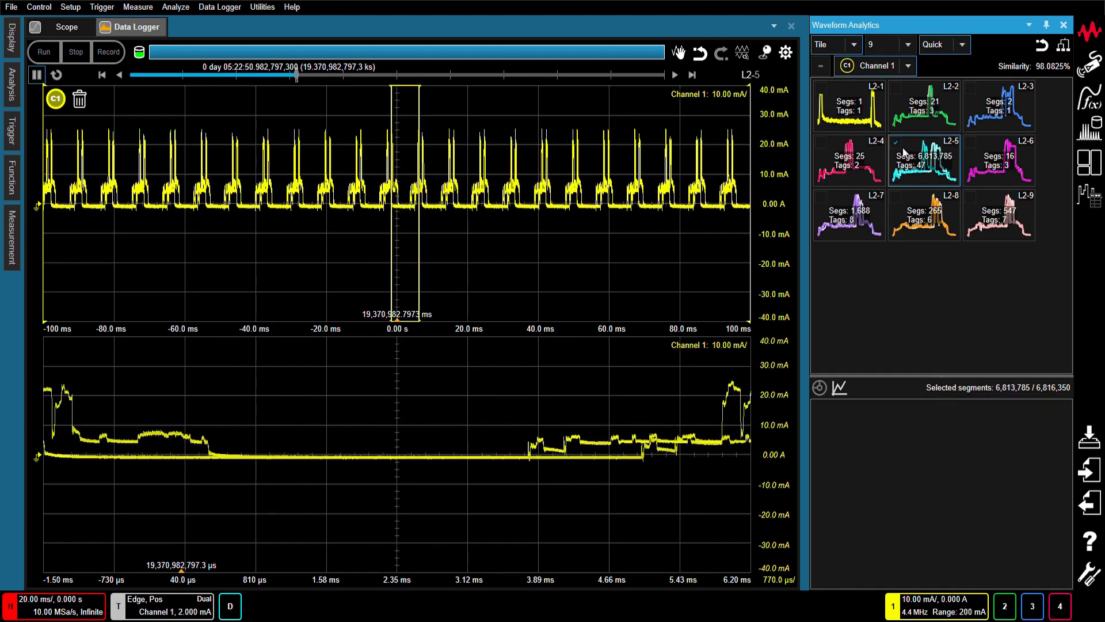
{"action": "left_click", "coordinate": [921, 210]}
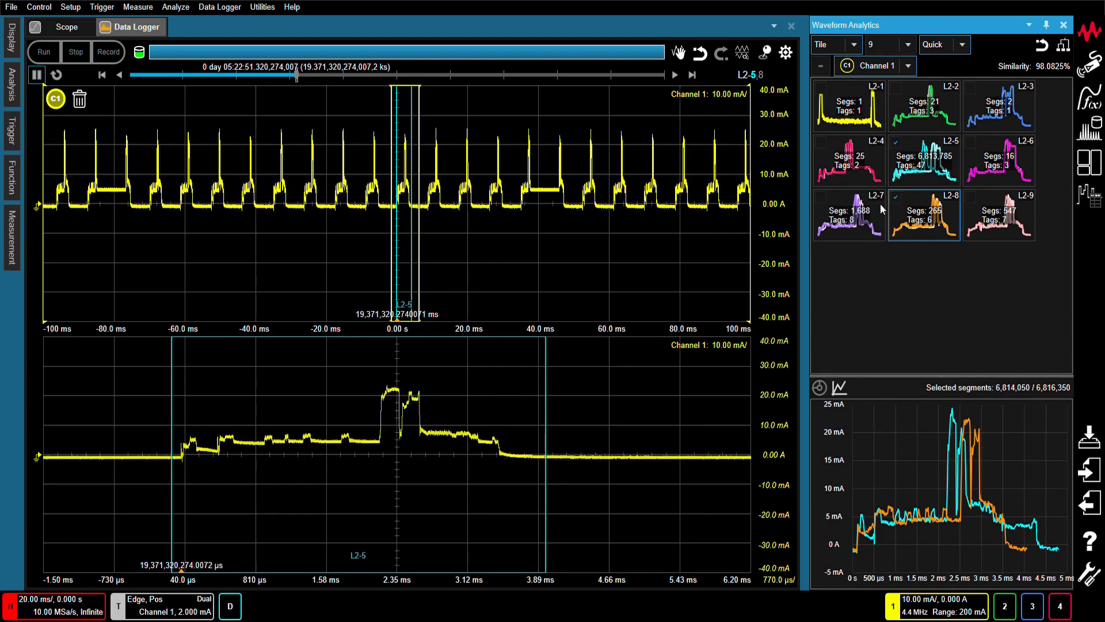
{"action": "left_click", "coordinate": [829, 210]}
{"action": "left_click", "coordinate": [826, 149]}
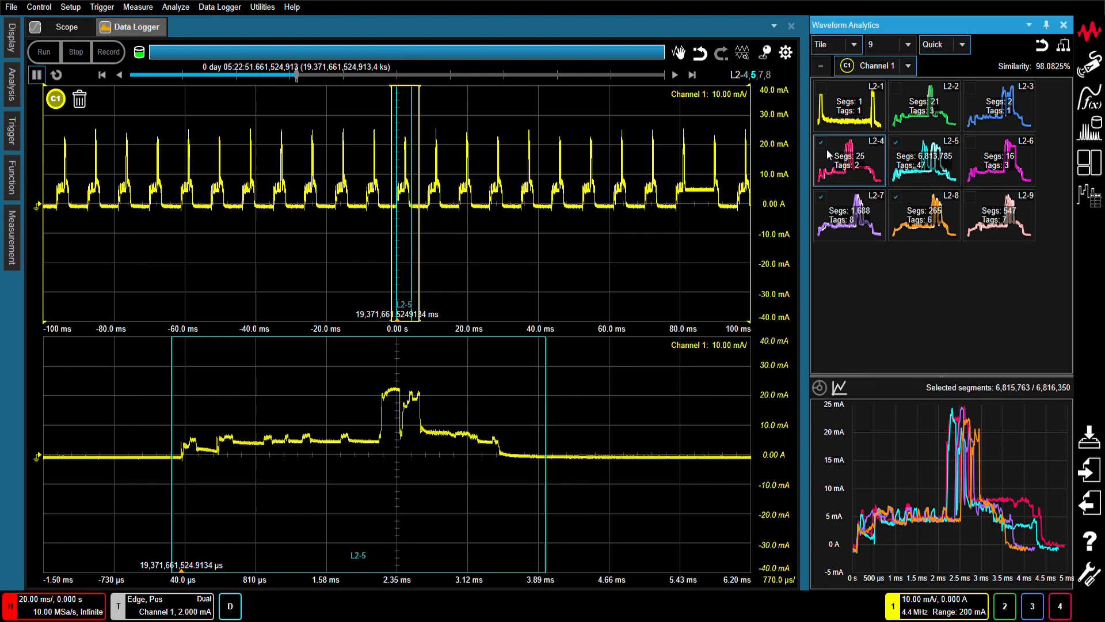
{"action": "left_click", "coordinate": [819, 388]}
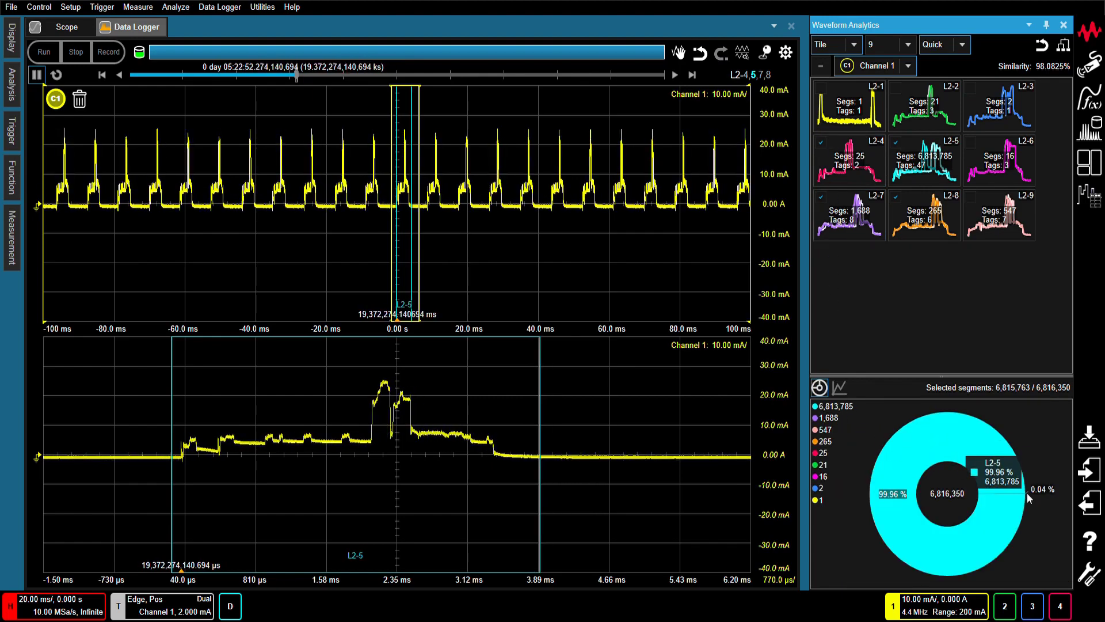
{"action": "left_click", "coordinate": [839, 388]}
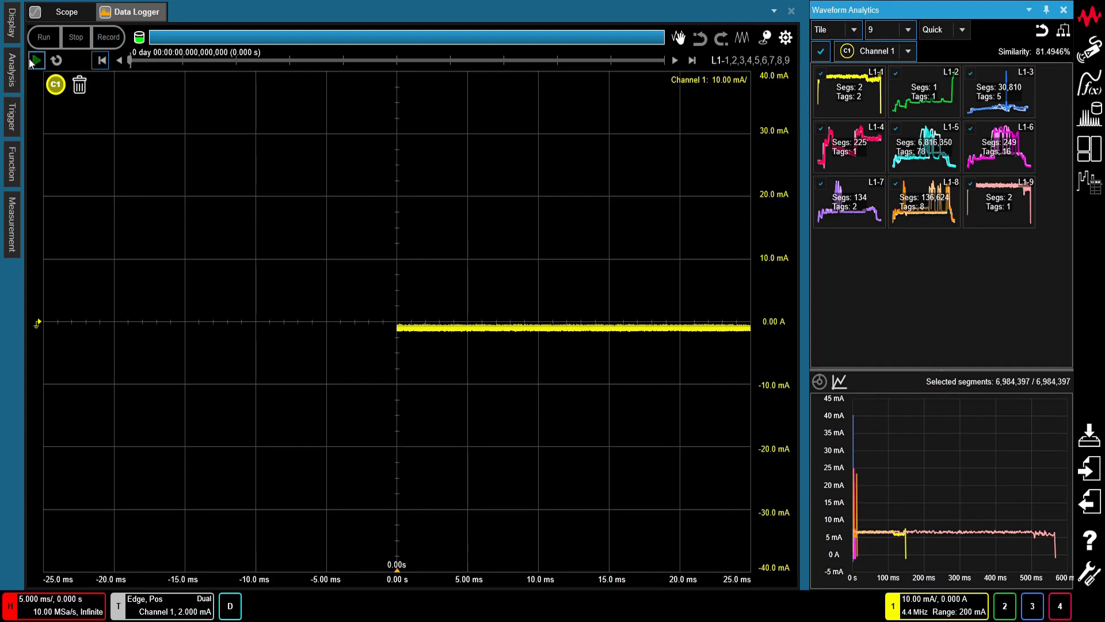
Play back the recording from the start and view occurrences of clusters L1-5, L1-7 and L1-6 one at a time
{"action": "left_click", "coordinate": [36, 60]}
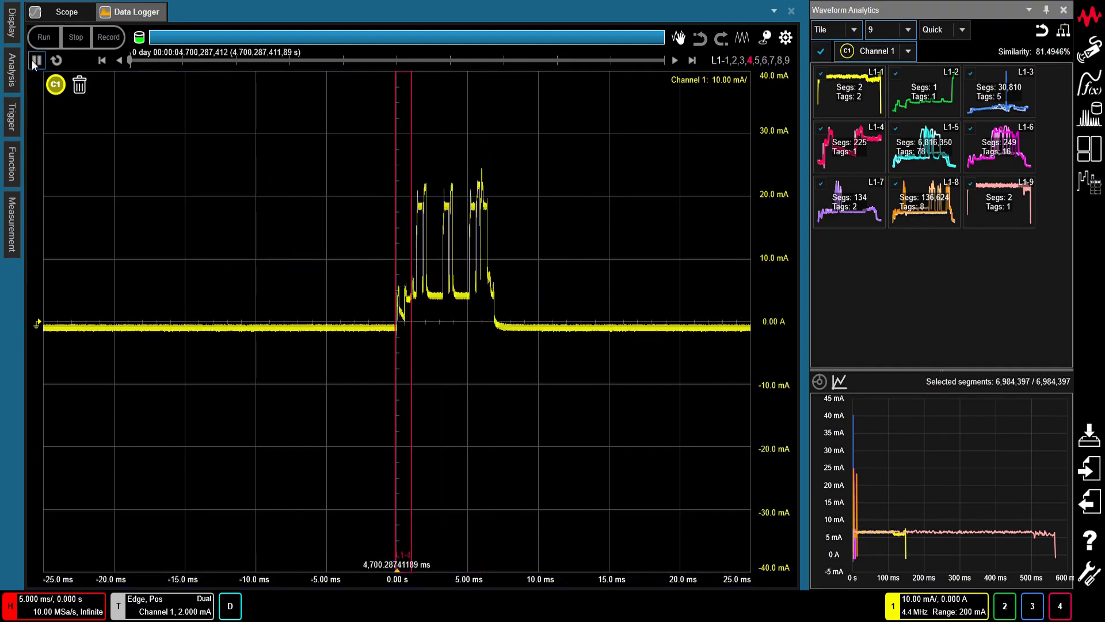
{"action": "left_click", "coordinate": [817, 55]}
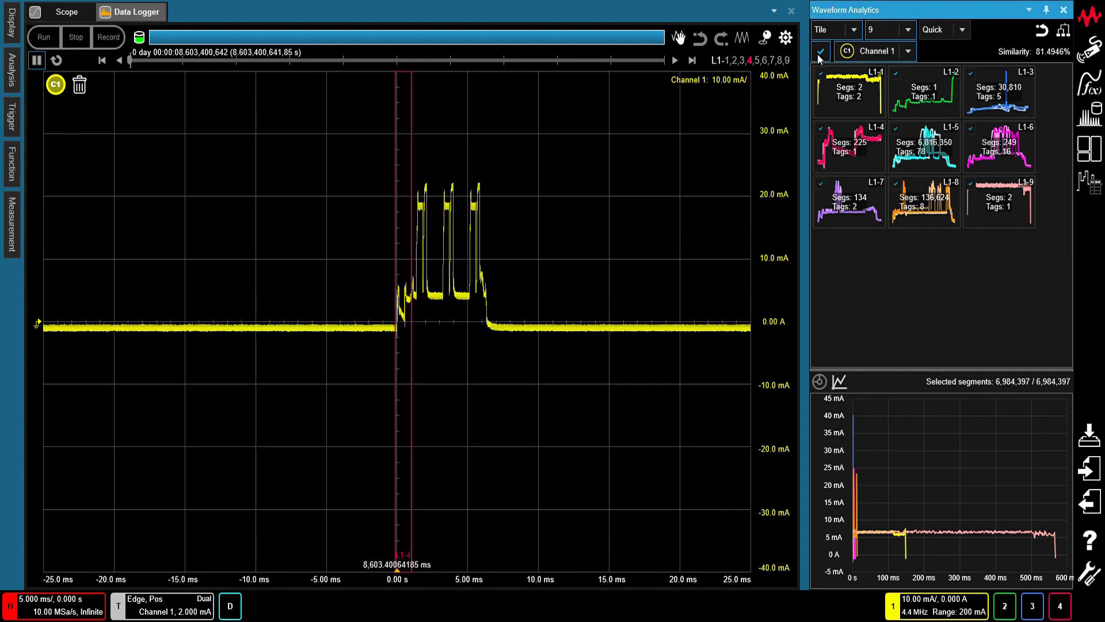
{"action": "left_click", "coordinate": [893, 126]}
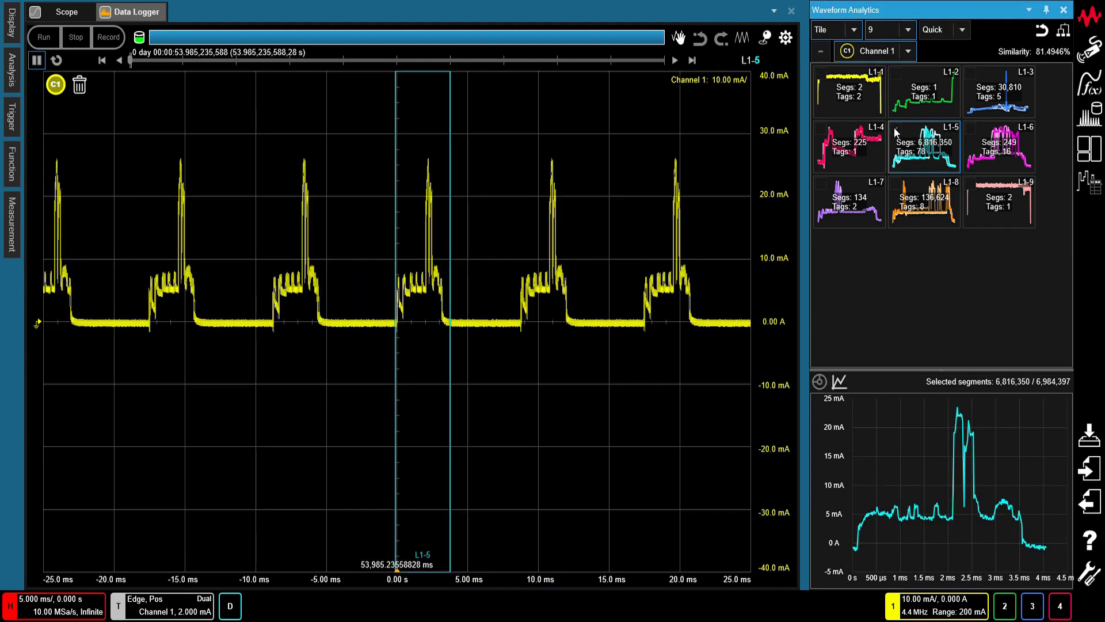
{"action": "left_click", "coordinate": [895, 129]}
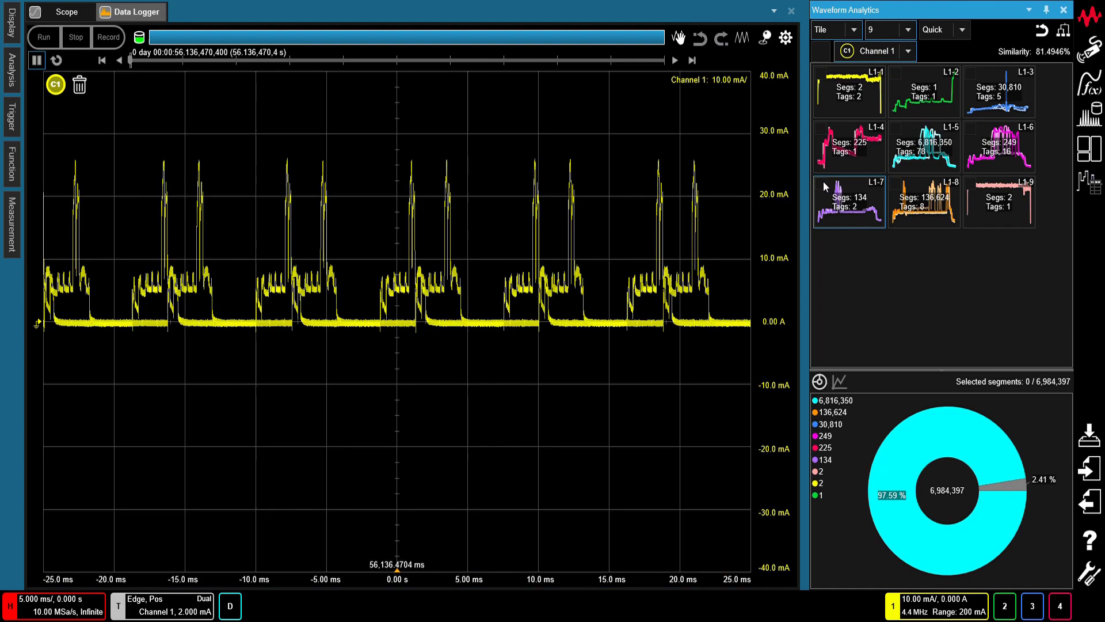
{"action": "left_click", "coordinate": [824, 183]}
{"action": "left_click", "coordinate": [823, 183]}
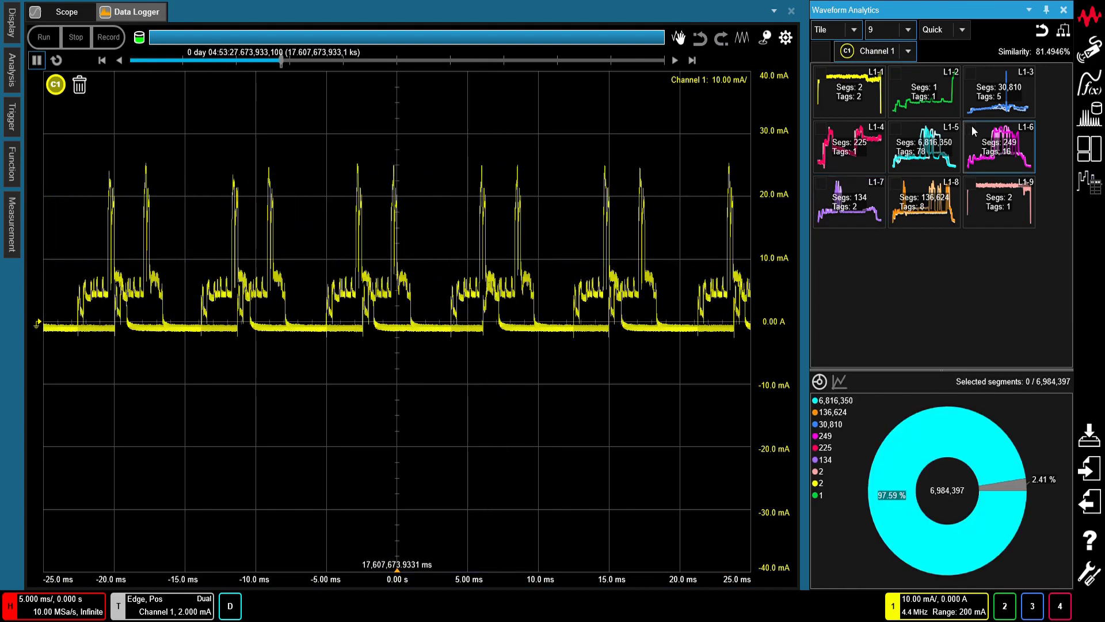
{"action": "left_click", "coordinate": [972, 127]}
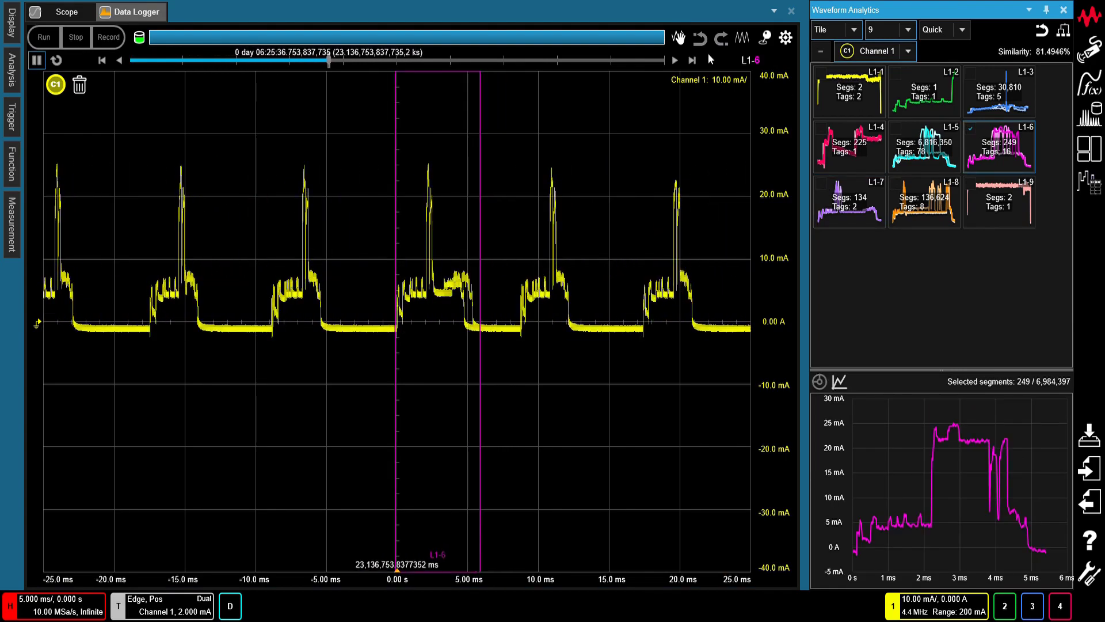
{"action": "left_click", "coordinate": [972, 127]}
Jump to the end of the recording and restart playback from the beginning with all clusters selected
{"action": "left_click", "coordinate": [693, 60]}
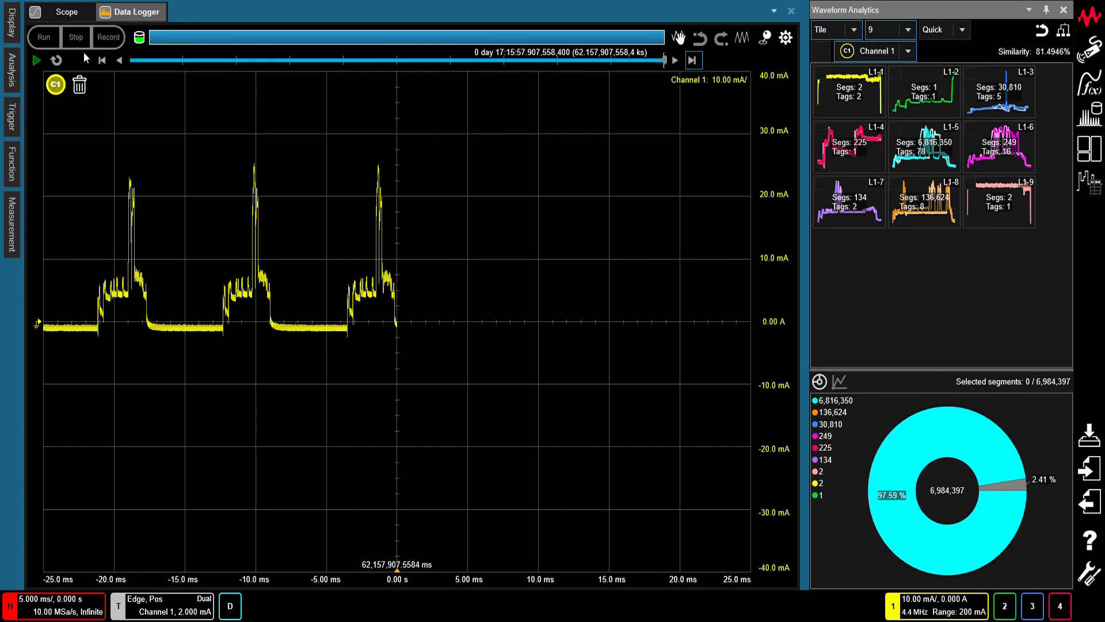
{"action": "left_click", "coordinate": [37, 60]}
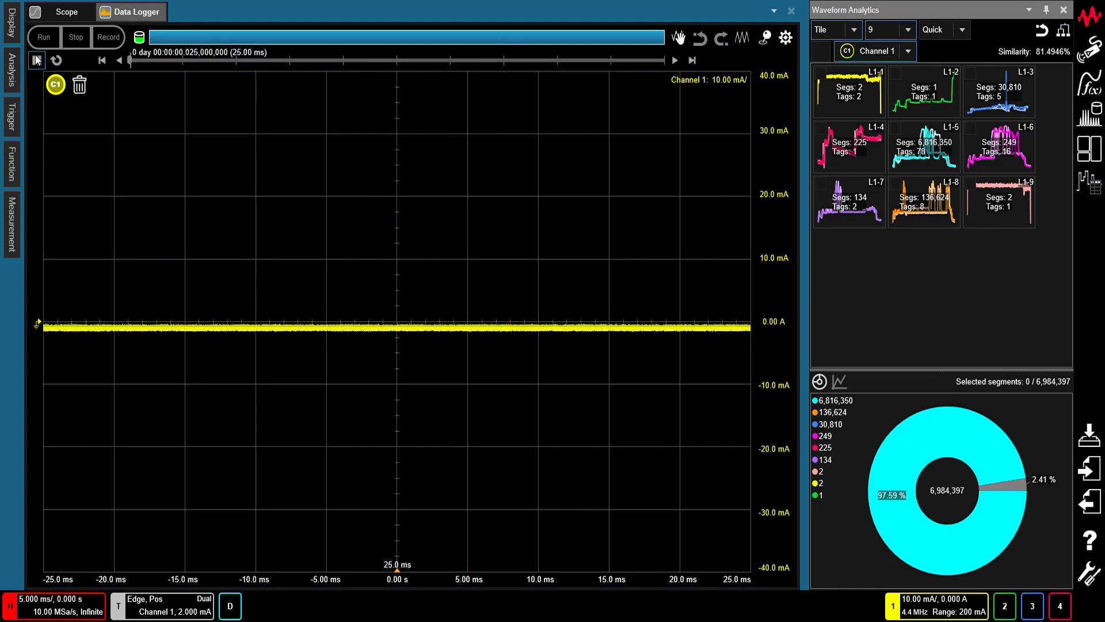
{"action": "left_click", "coordinate": [820, 50]}
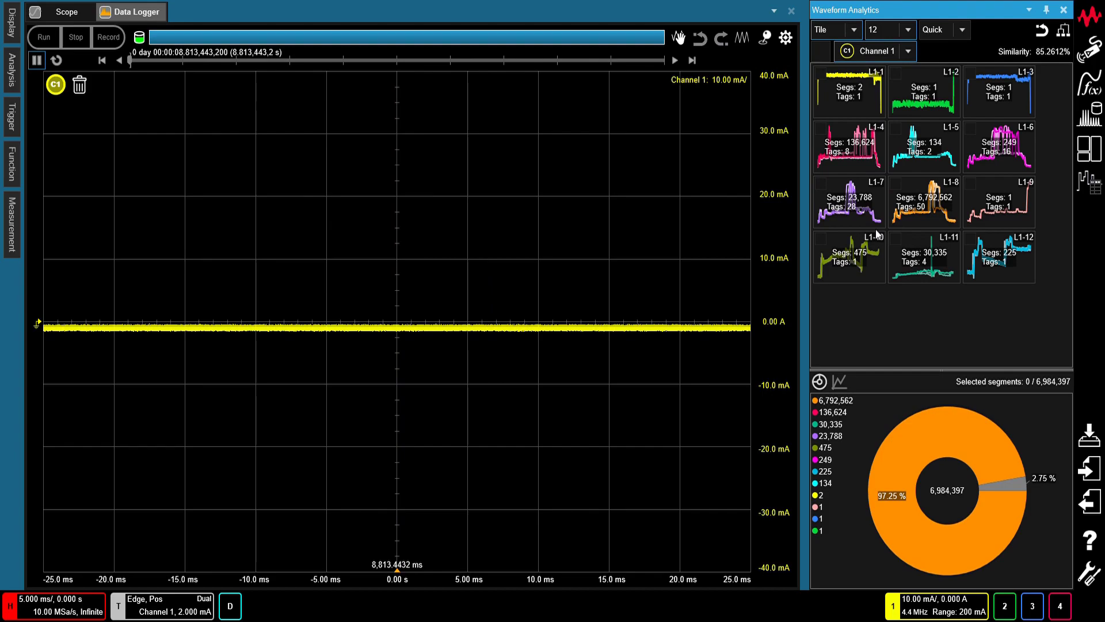
Among the 12 clusters, view occurrences of L1-8, L1-7 and L1-11 in the recording one after another
{"action": "left_click", "coordinate": [897, 183]}
{"action": "left_click", "coordinate": [897, 183]}
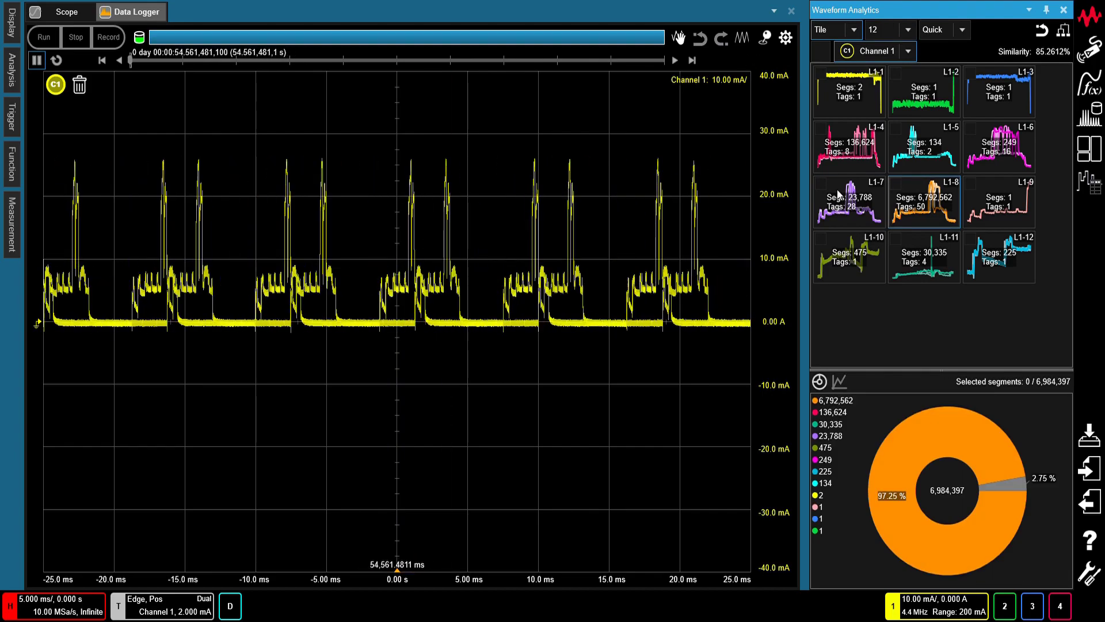
{"action": "left_click", "coordinate": [838, 192]}
{"action": "left_click", "coordinate": [901, 243]}
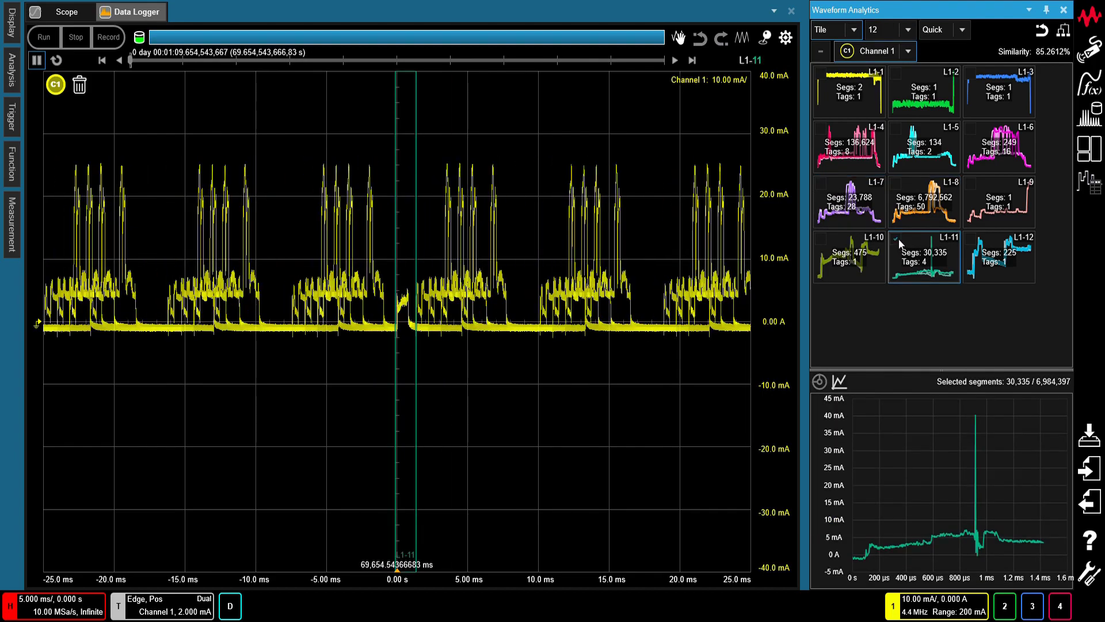
{"action": "left_click", "coordinate": [906, 70]}
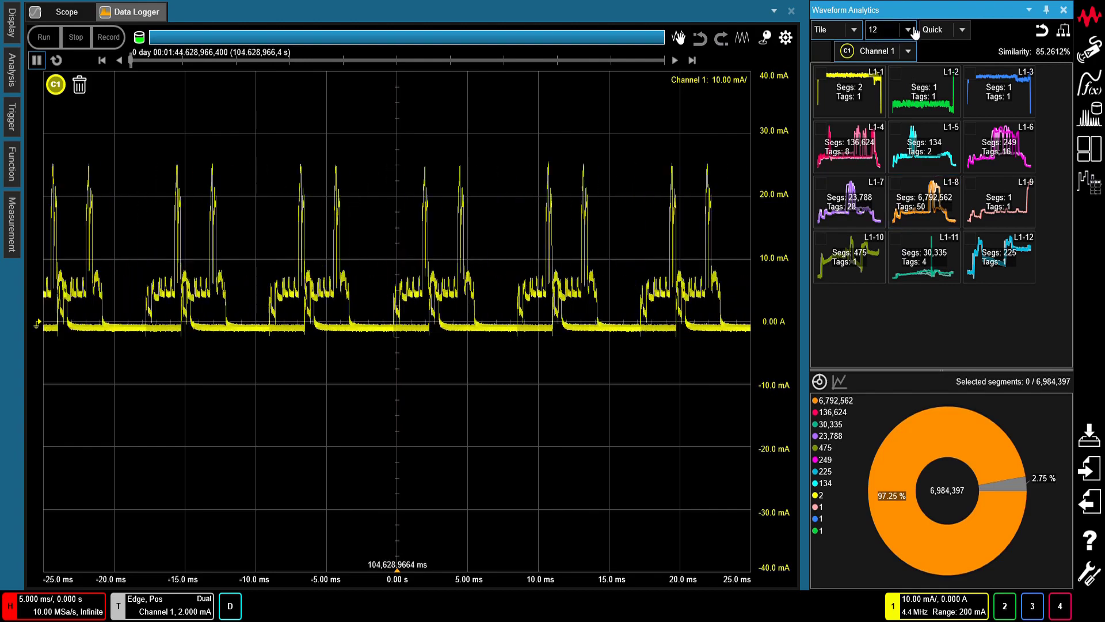
{"action": "left_click", "coordinate": [882, 181]}
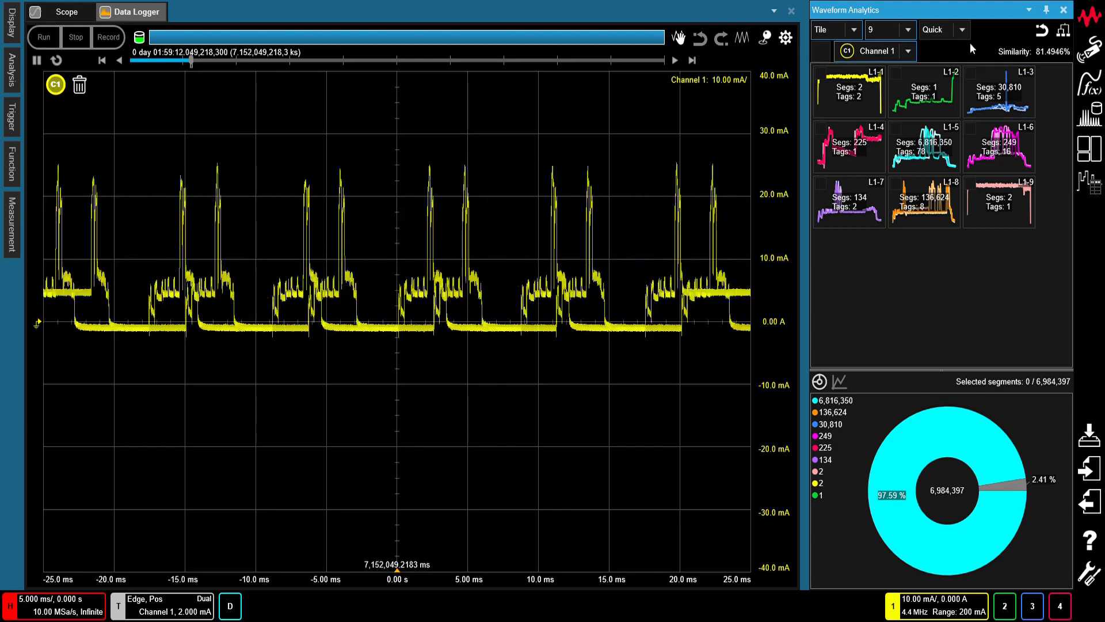
Classify the segments of cluster L1-3 into second-level sub-clusters
{"action": "left_click", "coordinate": [972, 73]}
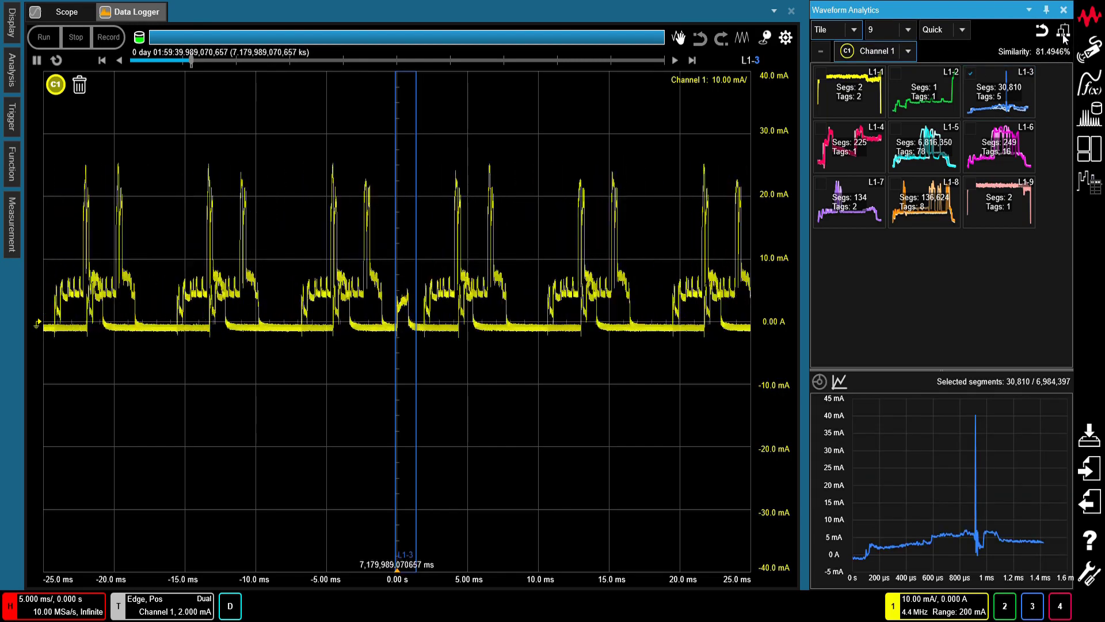
{"action": "left_click", "coordinate": [1063, 31]}
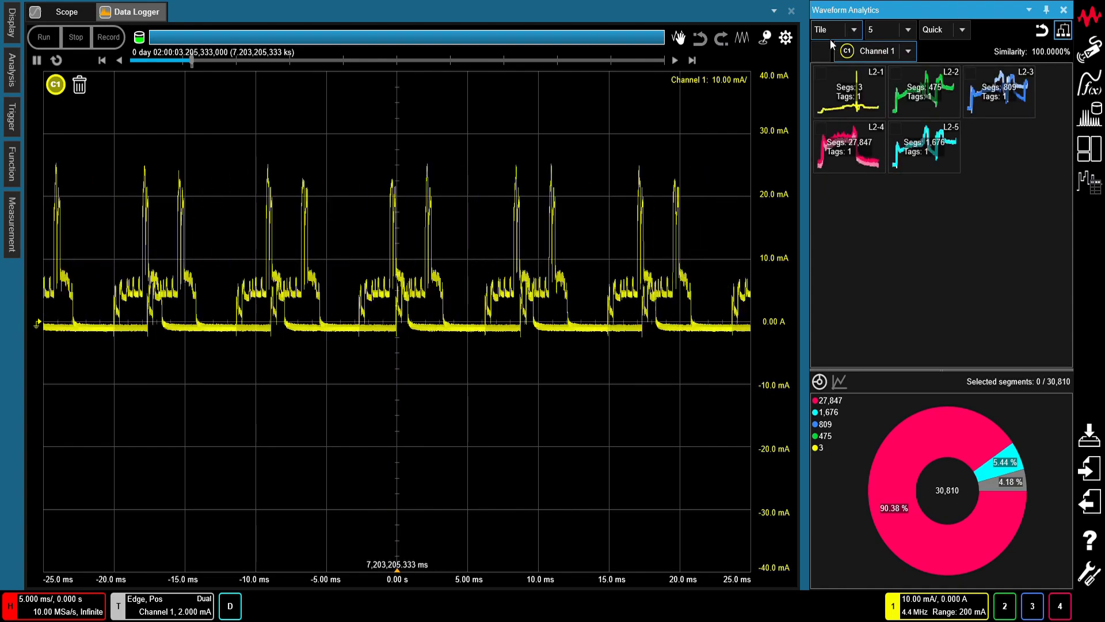
Reclassify every second-level cluster except L2-4 into 12 third-level clusters using Detail mode
{"action": "left_click", "coordinate": [821, 51]}
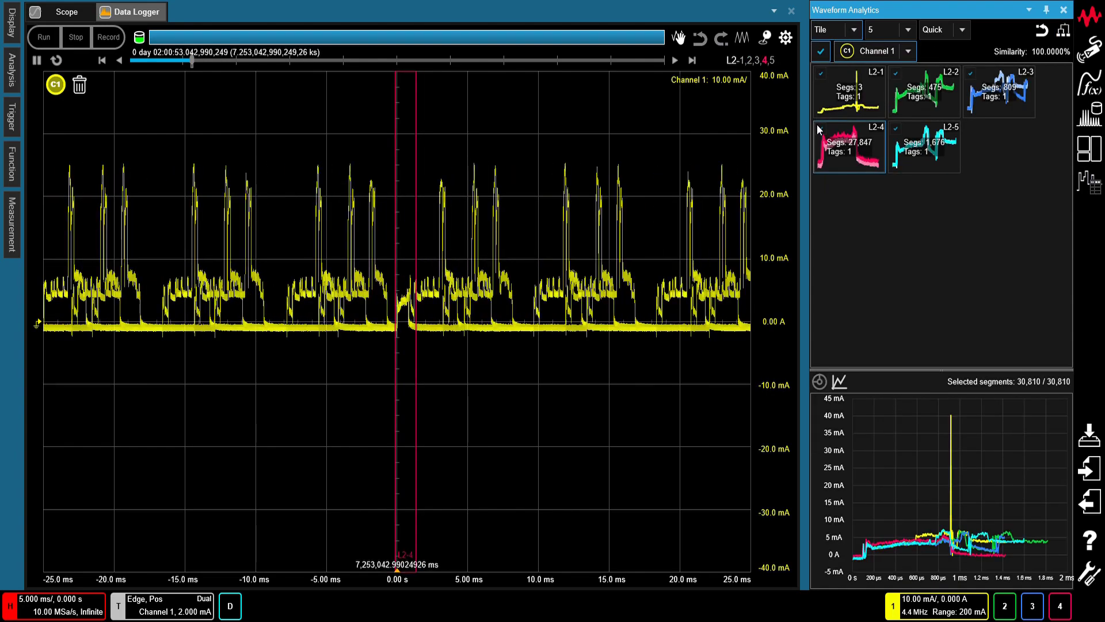
{"action": "left_click", "coordinate": [820, 128]}
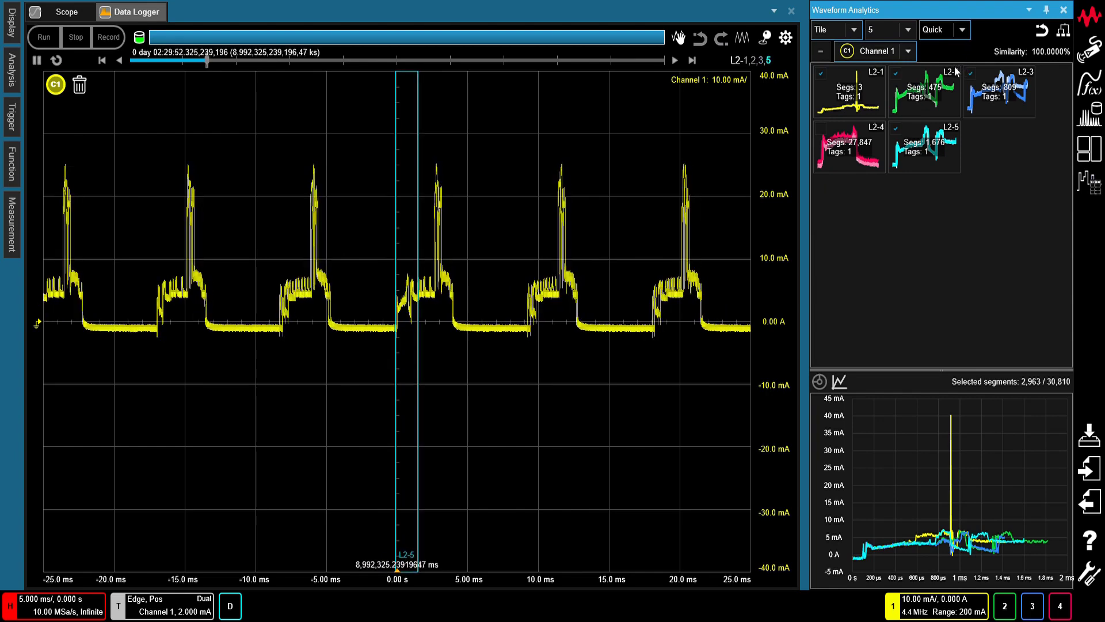
{"action": "left_click", "coordinate": [943, 67]}
{"action": "left_click", "coordinate": [908, 29]}
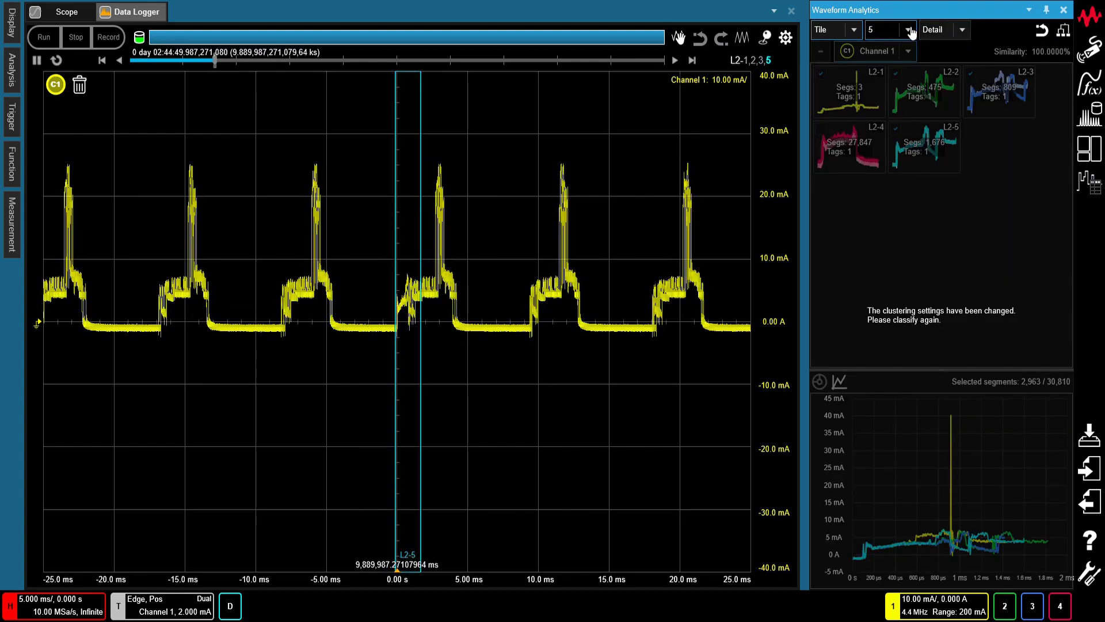
{"action": "left_click", "coordinate": [872, 234]}
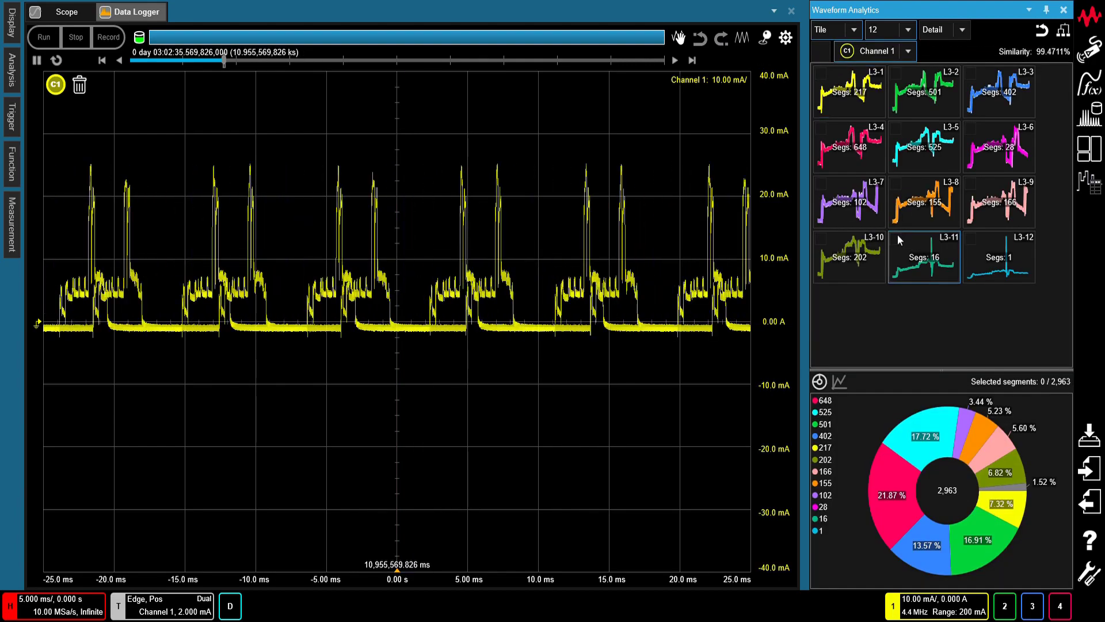
Select clusters L3-11 and L3-12 and go through their matching segments in the recording one after another
{"action": "left_click", "coordinate": [900, 239]}
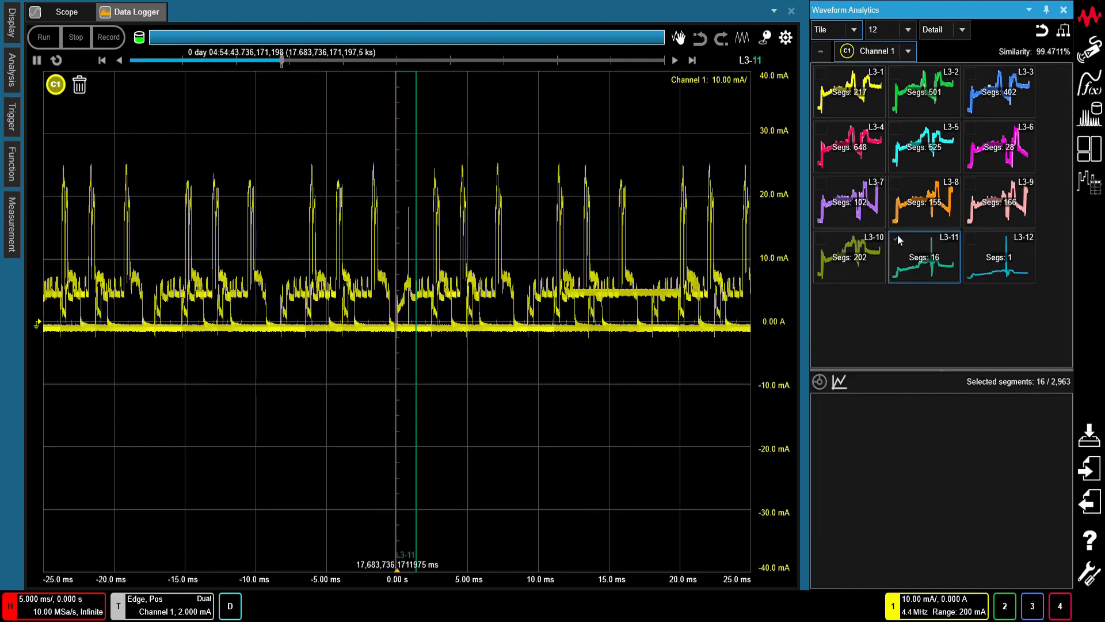
{"action": "left_click", "coordinate": [971, 242]}
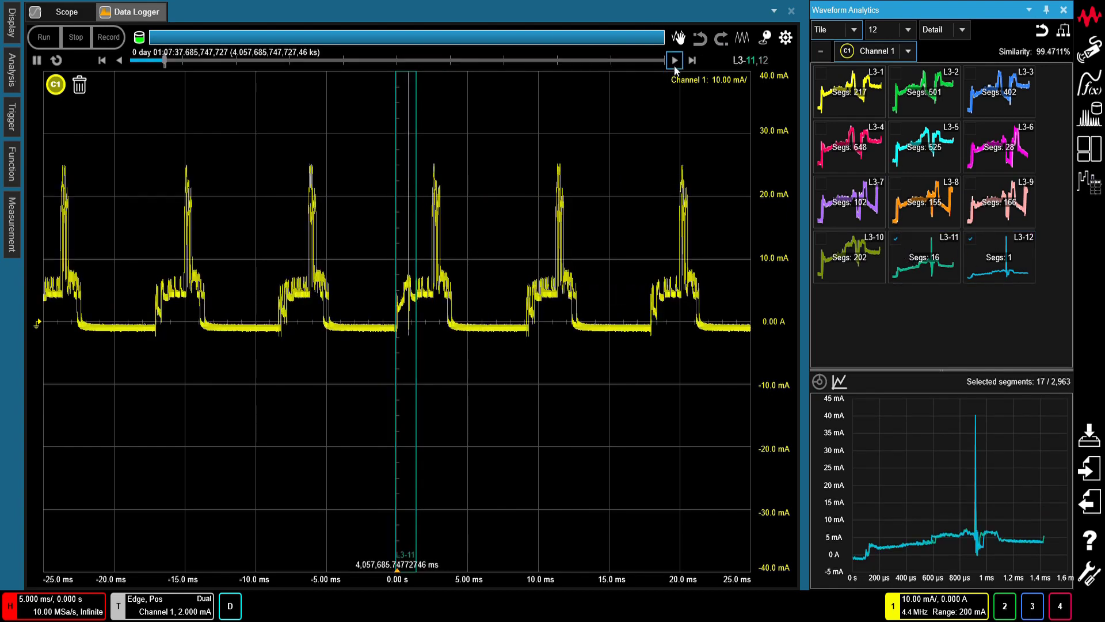
{"action": "left_click", "coordinate": [674, 66]}
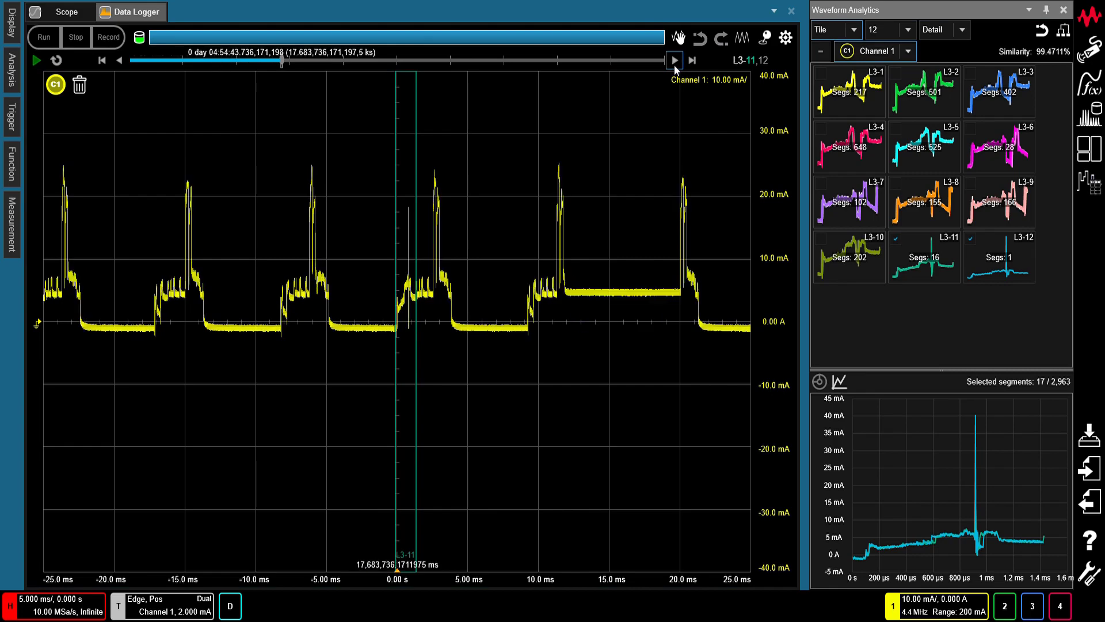
{"action": "left_click", "coordinate": [675, 65]}
{"action": "left_click", "coordinate": [674, 66]}
{"action": "left_click", "coordinate": [675, 66]}
{"action": "left_click", "coordinate": [674, 66]}
{"action": "left_click", "coordinate": [674, 60]}
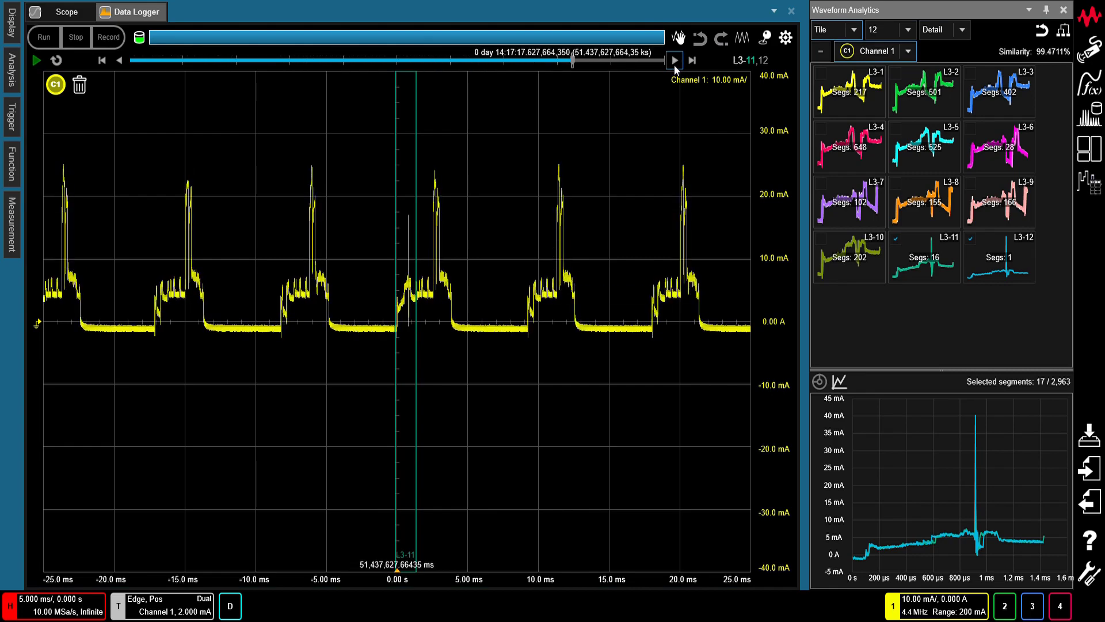
{"action": "left_click", "coordinate": [675, 60]}
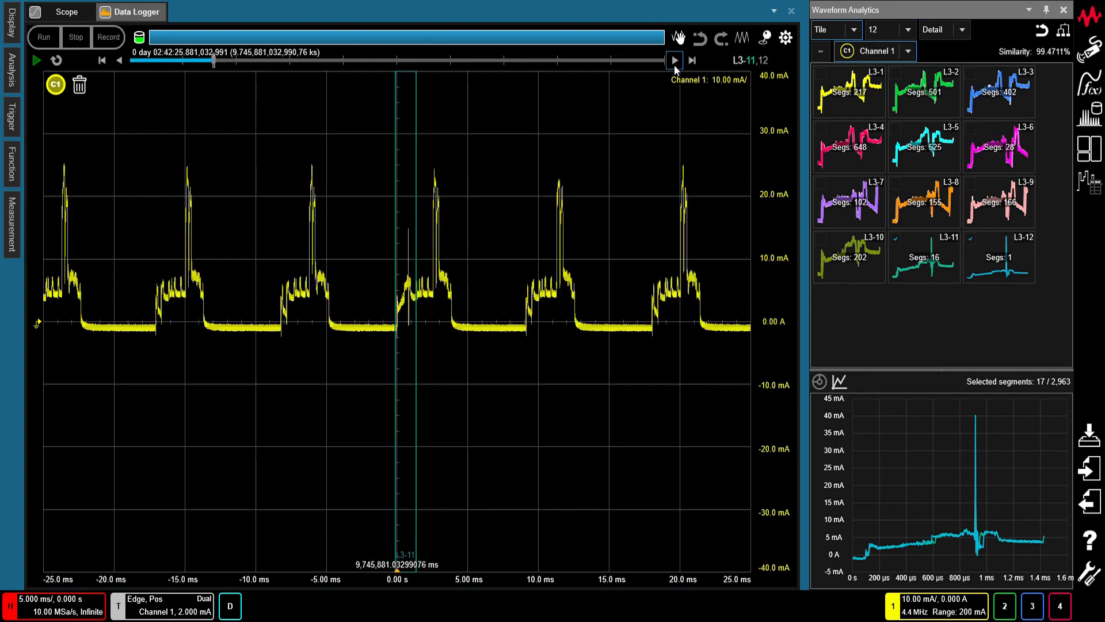
{"action": "left_click", "coordinate": [675, 60]}
{"action": "left_click", "coordinate": [675, 60]}
{"action": "left_click", "coordinate": [675, 60]}
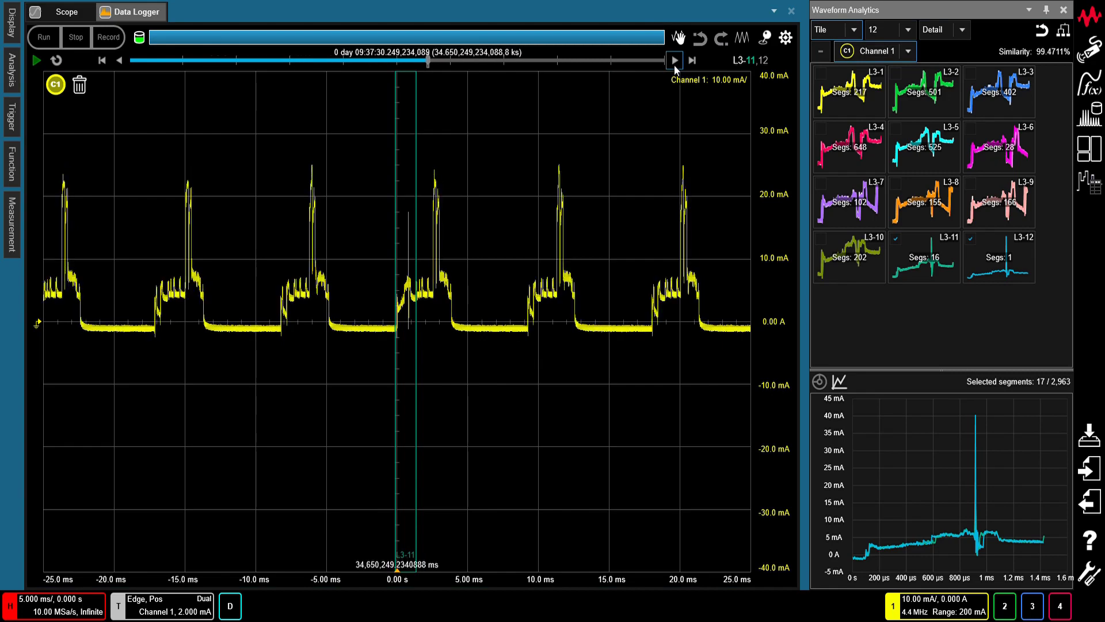
Go back through the L3-11 and L3-12 segments to the earliest one in the recording, and play the recording
{"action": "left_click", "coordinate": [119, 60]}
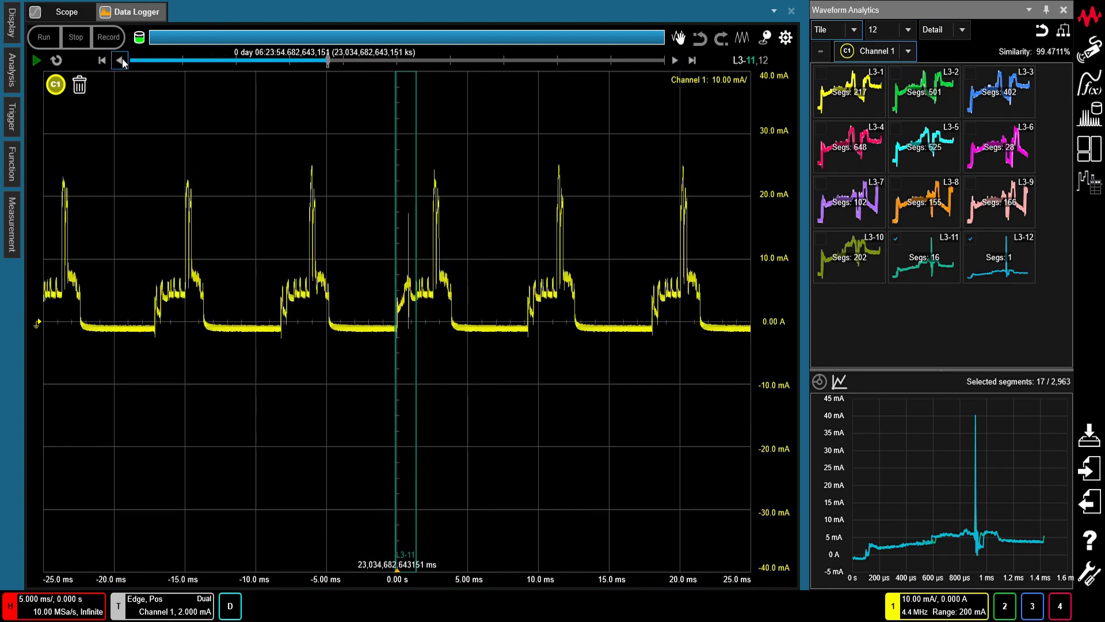
{"action": "left_click", "coordinate": [120, 60]}
{"action": "left_click", "coordinate": [119, 59]}
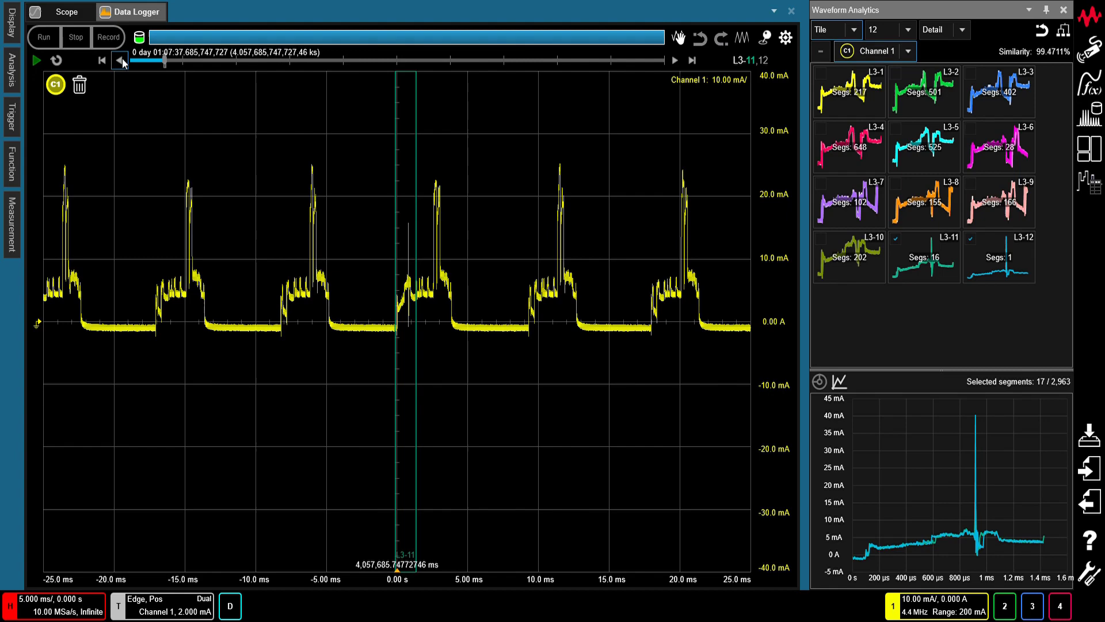
{"action": "left_click", "coordinate": [119, 59]}
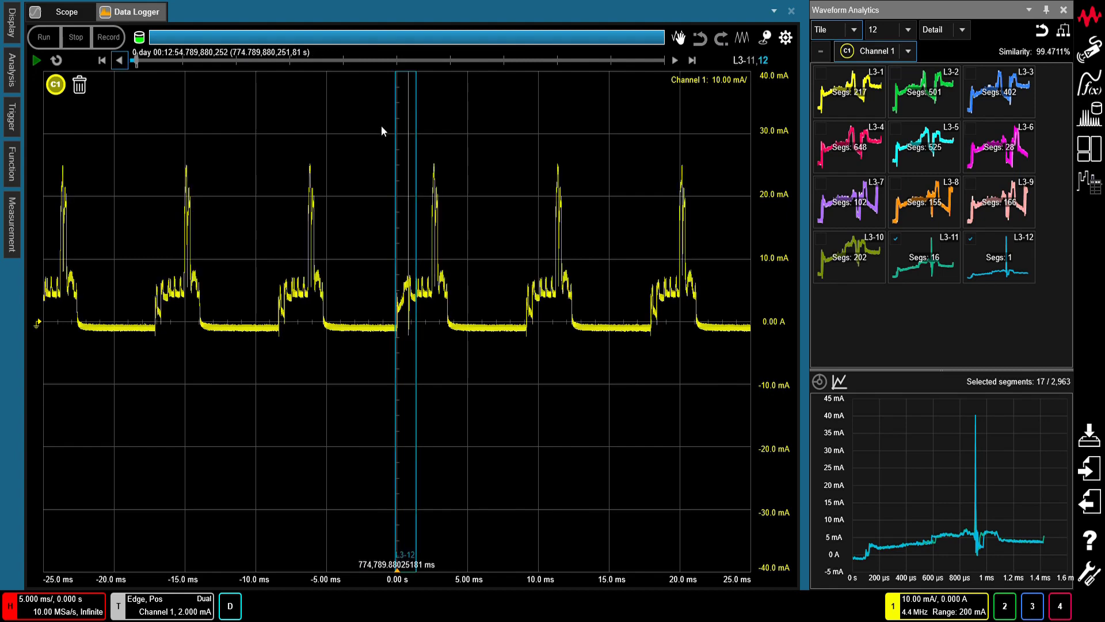
{"action": "left_click", "coordinate": [38, 60]}
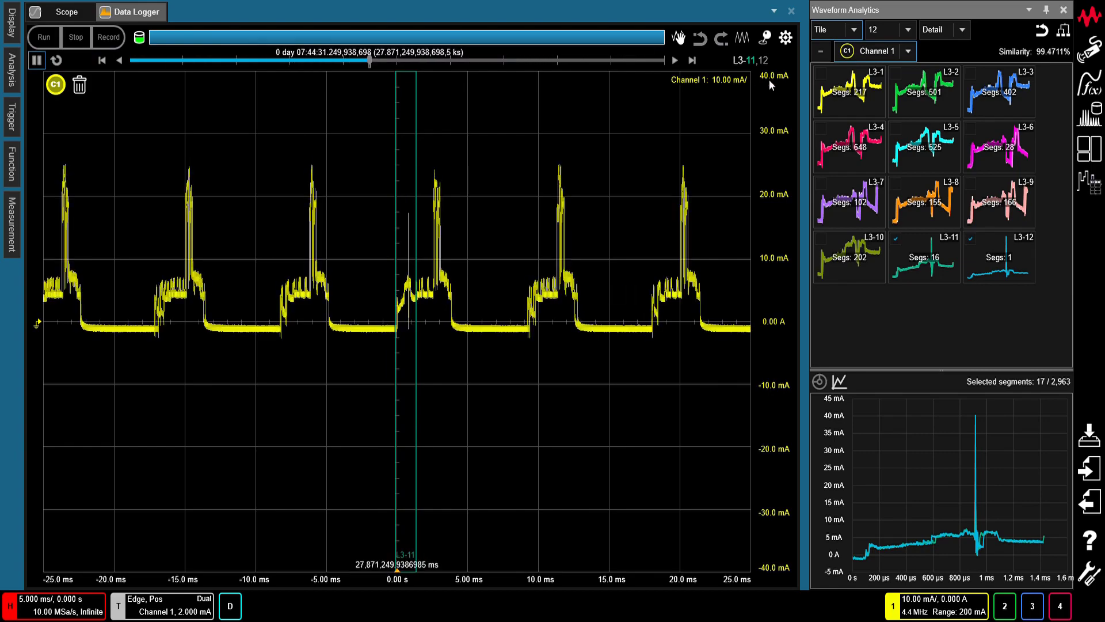
Clear the cluster selection, select only L3-12 to show its segment, and close up the Waveform Analytics pane
{"action": "left_click", "coordinate": [824, 52]}
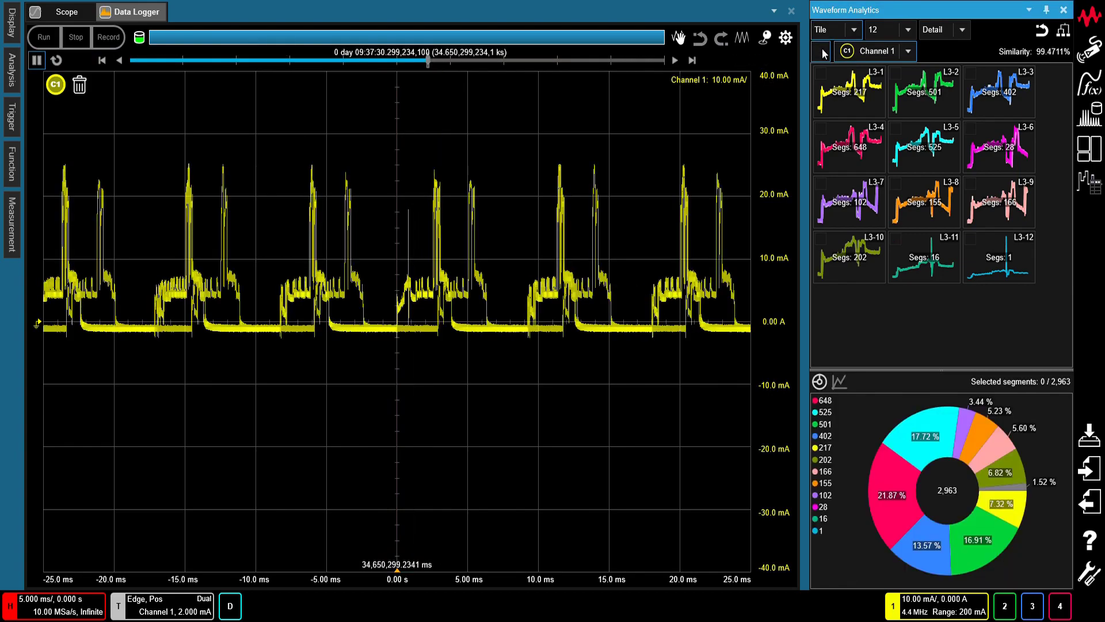
{"action": "left_click", "coordinate": [973, 245]}
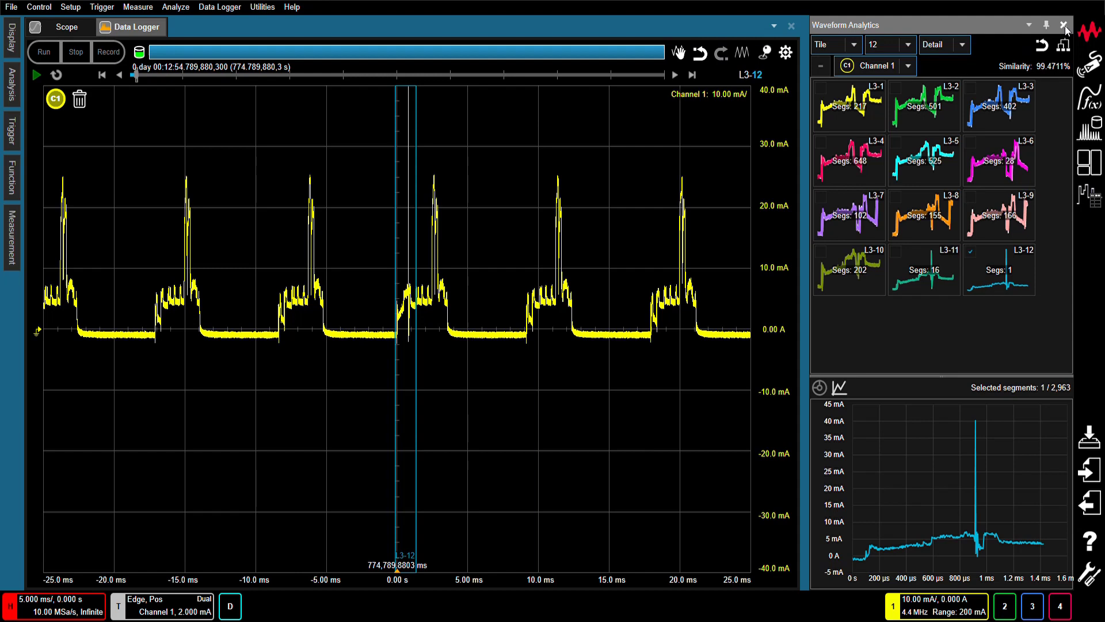
{"action": "left_click", "coordinate": [1065, 26]}
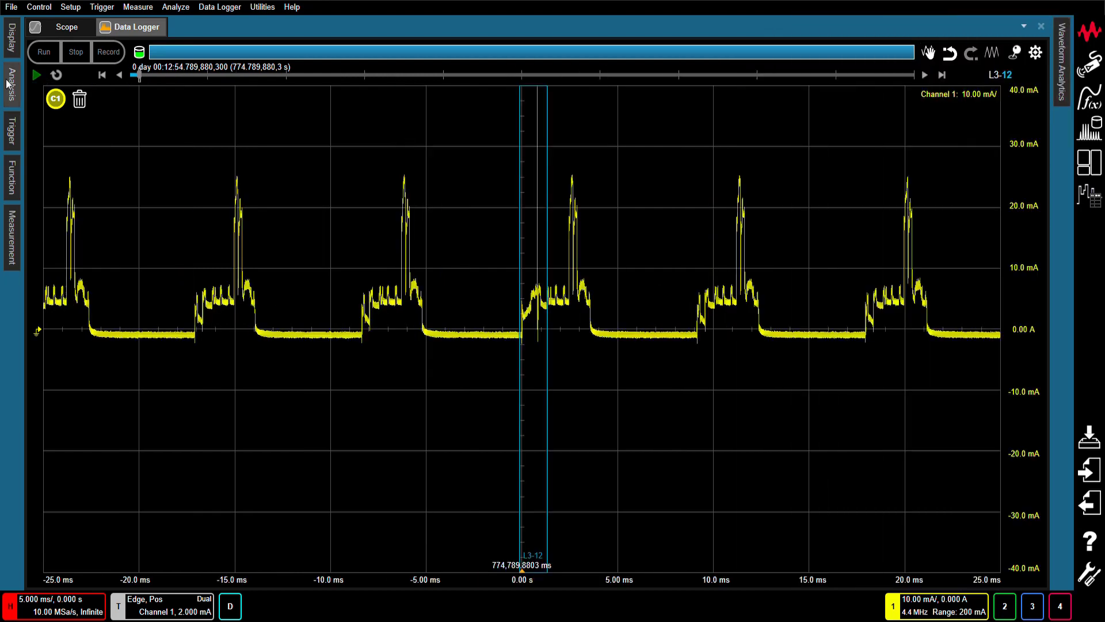
Place an Area measurement on the waveform ahead of the L3-12 segment
{"action": "left_click", "coordinate": [8, 83]}
{"action": "left_click", "coordinate": [49, 64]}
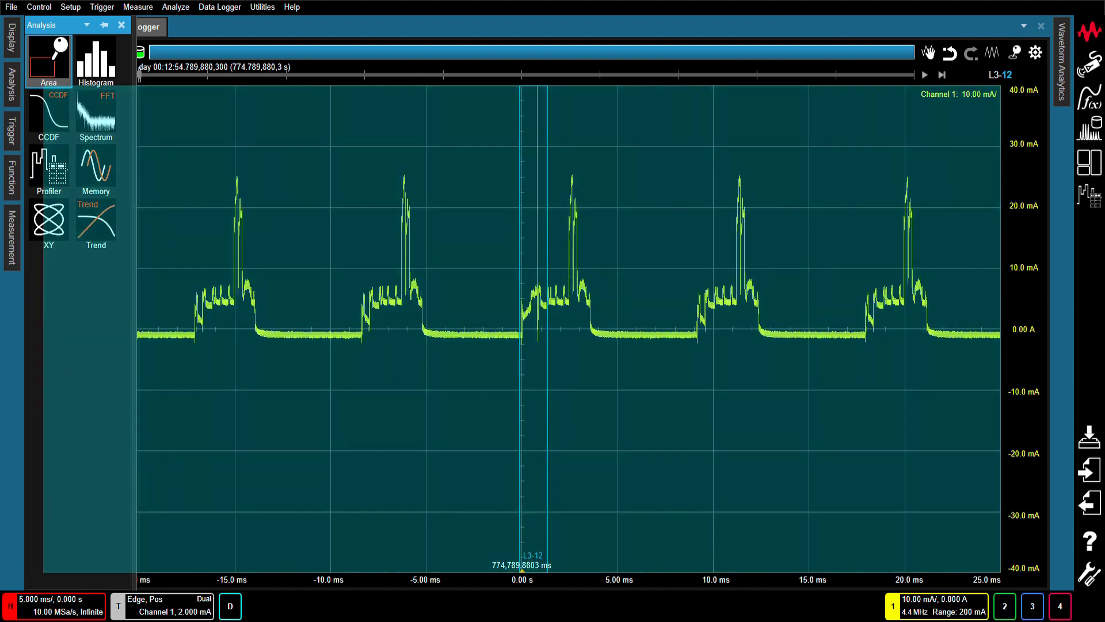
{"action": "left_click", "coordinate": [184, 282]}
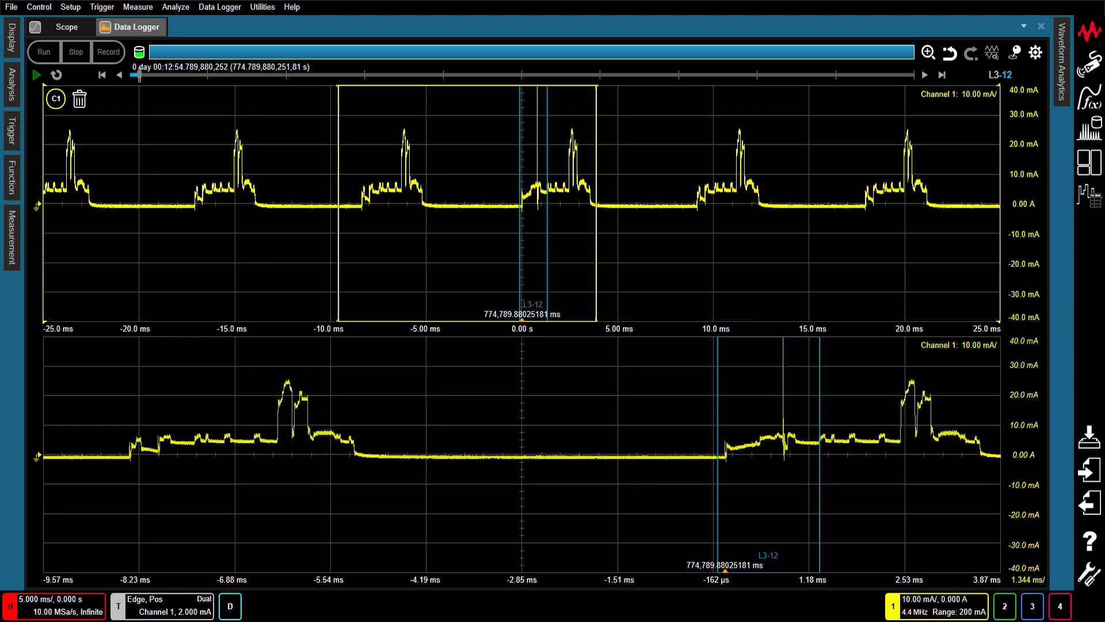
Show a zoom view of the waveform and shrink its region around the L3-12 spike, covering about 238 µs to 2.61 ms
{"action": "mouse_move", "coordinate": [441, 245]}
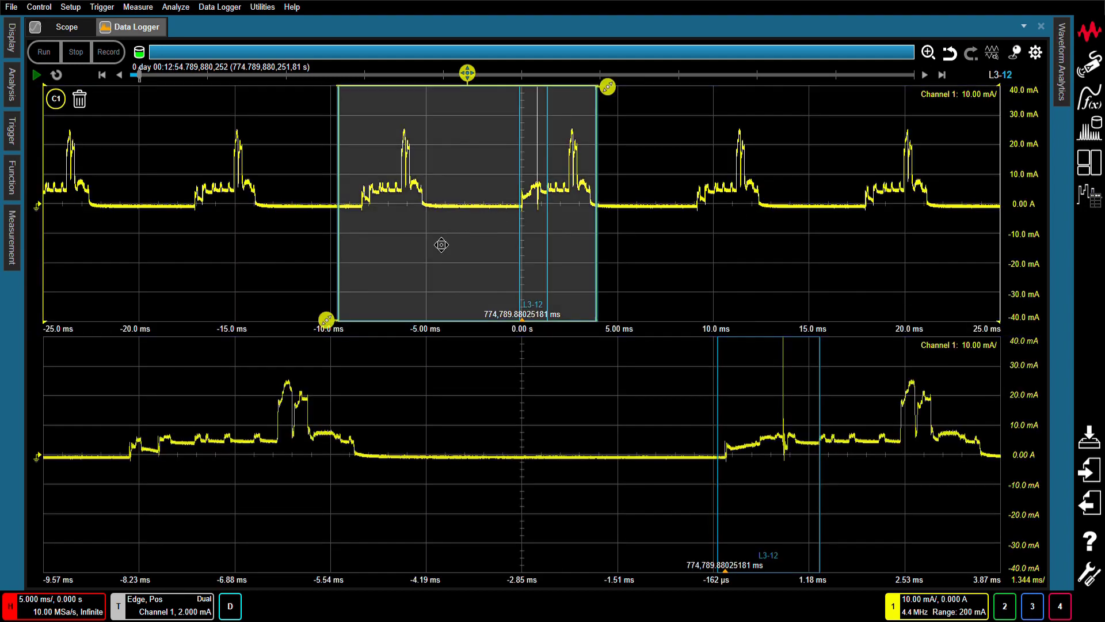
{"action": "left_click_drag", "start_coordinate": [443, 245], "coordinate": [504, 267]}
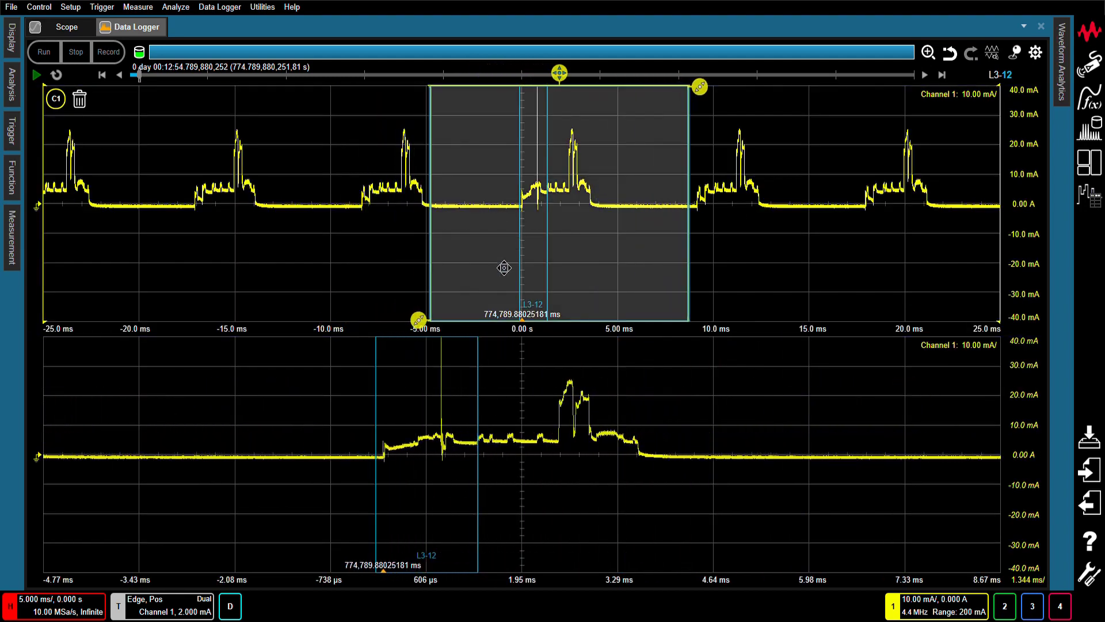
{"action": "left_click_drag", "start_coordinate": [419, 320], "coordinate": [498, 226]}
{"action": "left_click_drag", "start_coordinate": [704, 90], "coordinate": [570, 175]}
{"action": "left_click_drag", "start_coordinate": [544, 214], "coordinate": [560, 199]}
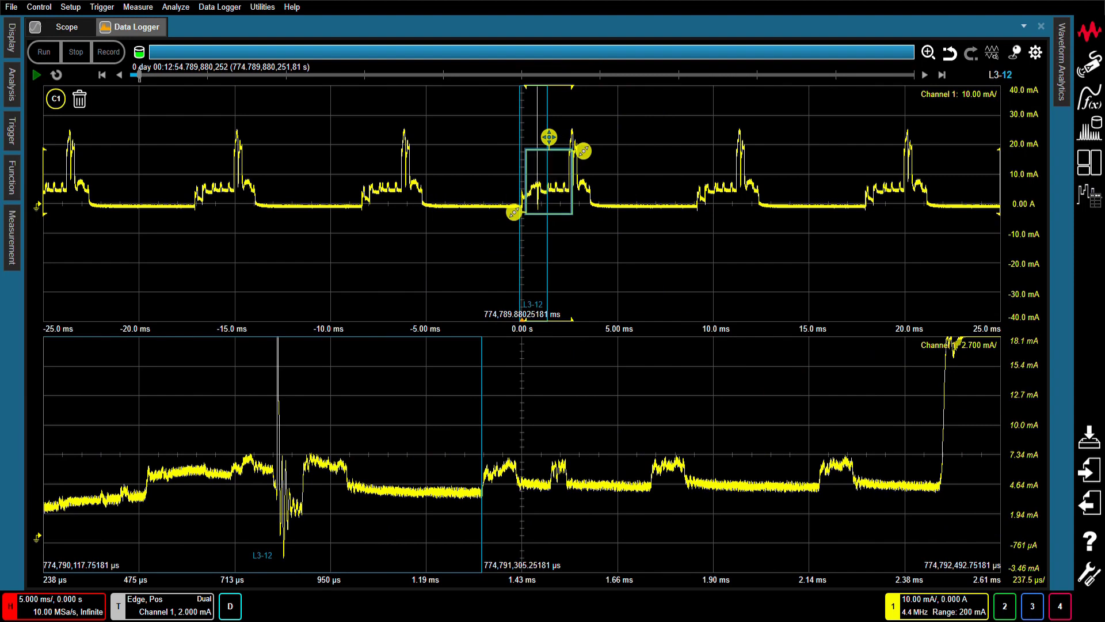
Magnify the zoom view to about 1.00 to 1.20 ms after the spike, and zoom further into the ripple
{"action": "left_click_drag", "start_coordinate": [359, 462], "coordinate": [448, 511]}
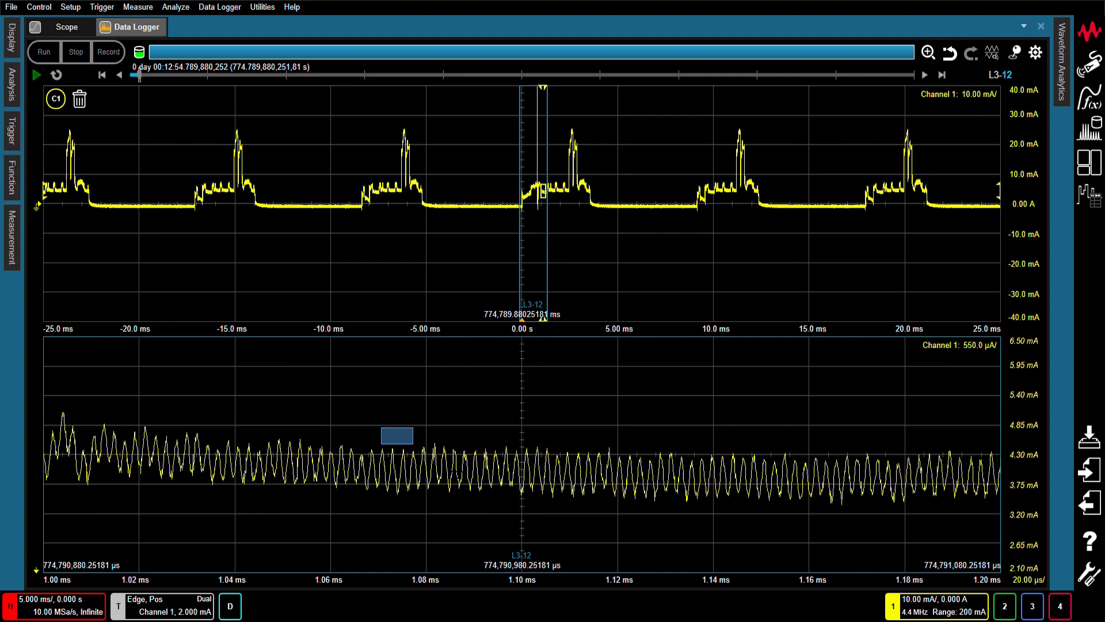
{"action": "left_click_drag", "start_coordinate": [413, 444], "coordinate": [586, 513]}
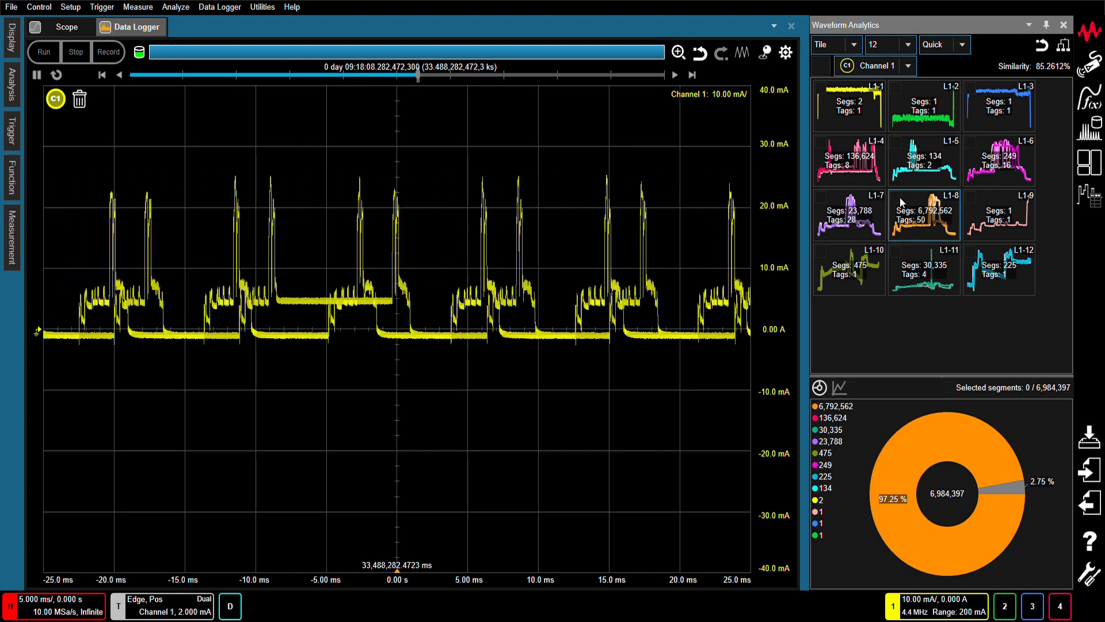
Among the 12 first-level clusters, view a recorded occurrence of L1-8 and of L1-5, deselecting each one again
{"action": "left_click", "coordinate": [902, 203]}
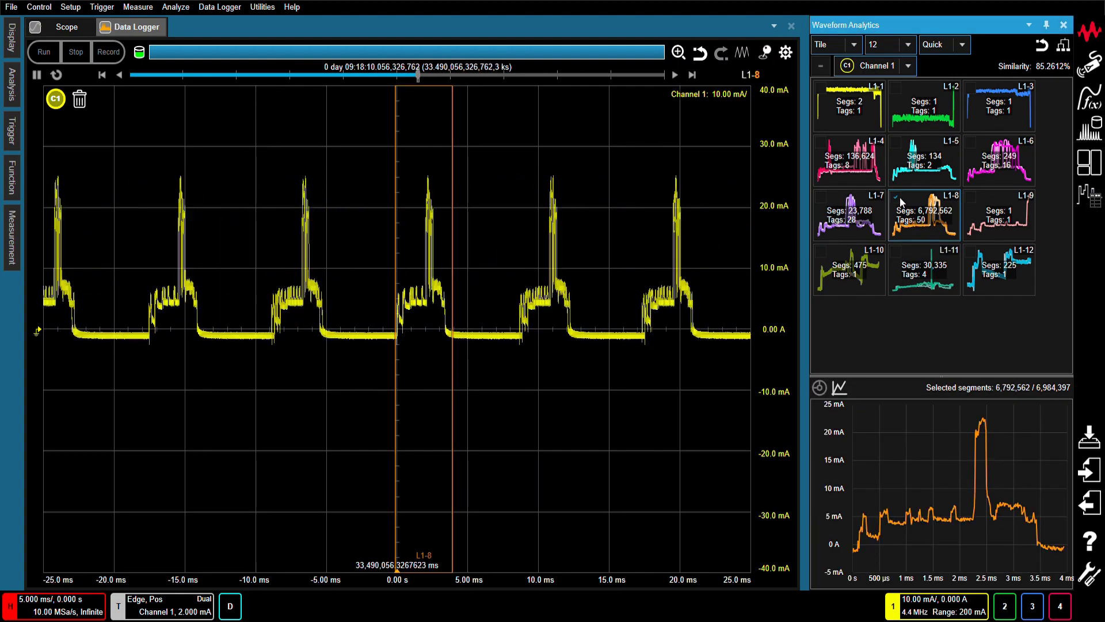
{"action": "left_click", "coordinate": [901, 201]}
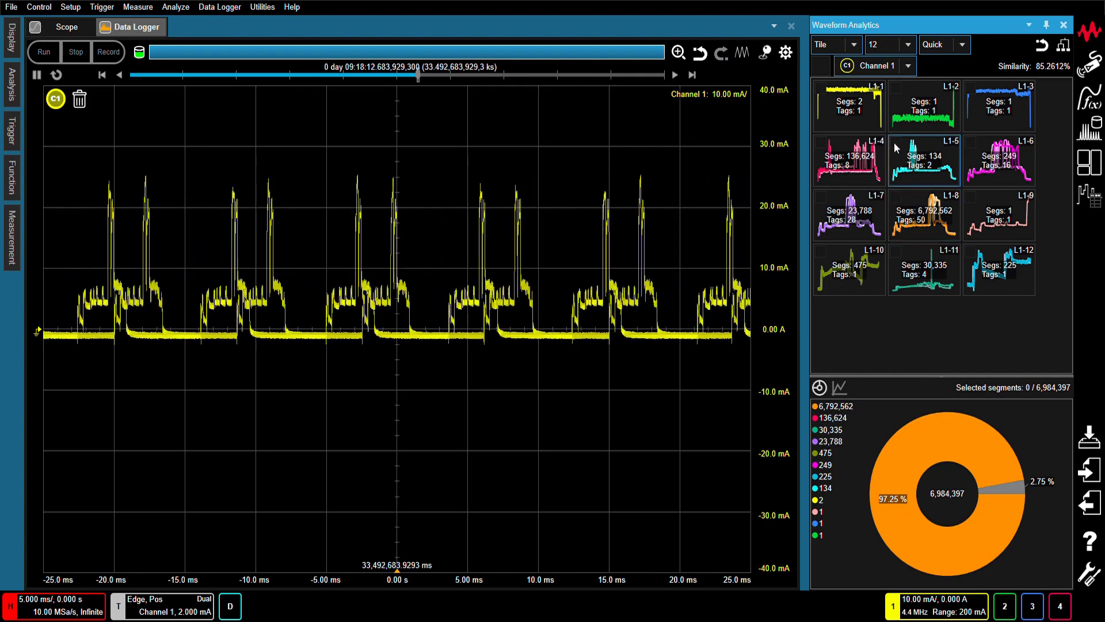
{"action": "left_click", "coordinate": [895, 145]}
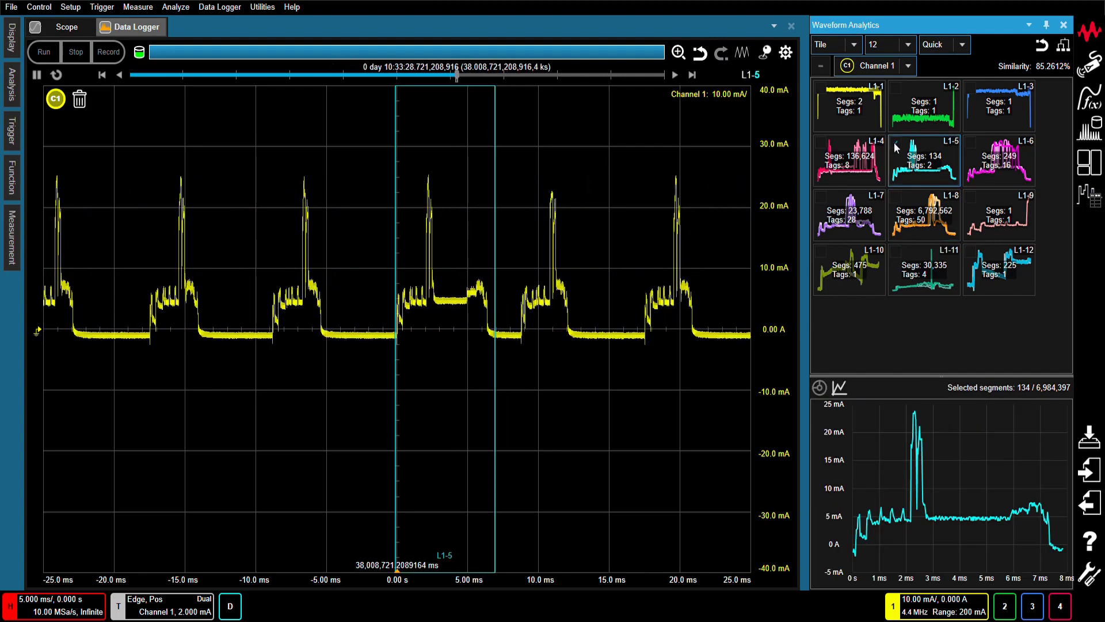
{"action": "left_click", "coordinate": [895, 145]}
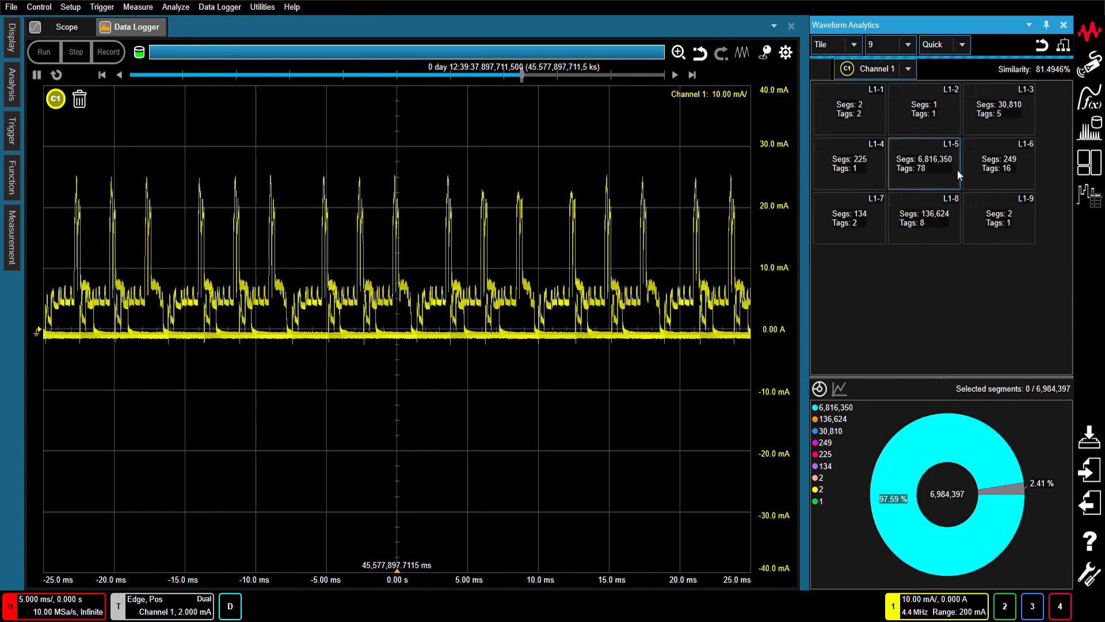
From the nine first-level clusters, classify the segments of L1-3 into second-level sub-clusters
{"action": "left_click", "coordinate": [981, 119]}
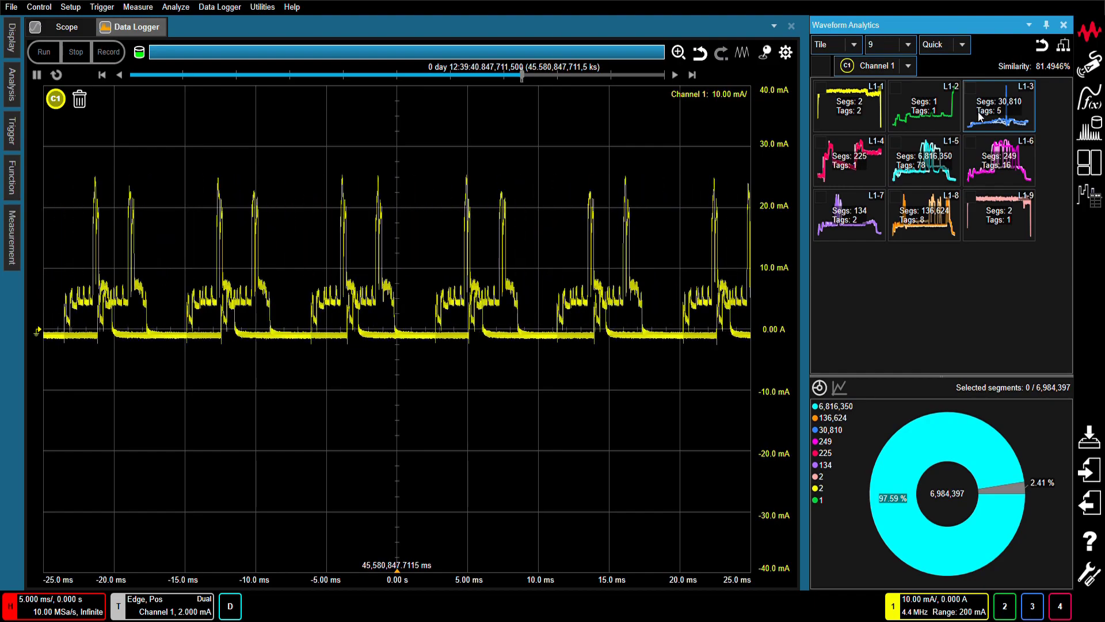
{"action": "left_click", "coordinate": [1064, 46]}
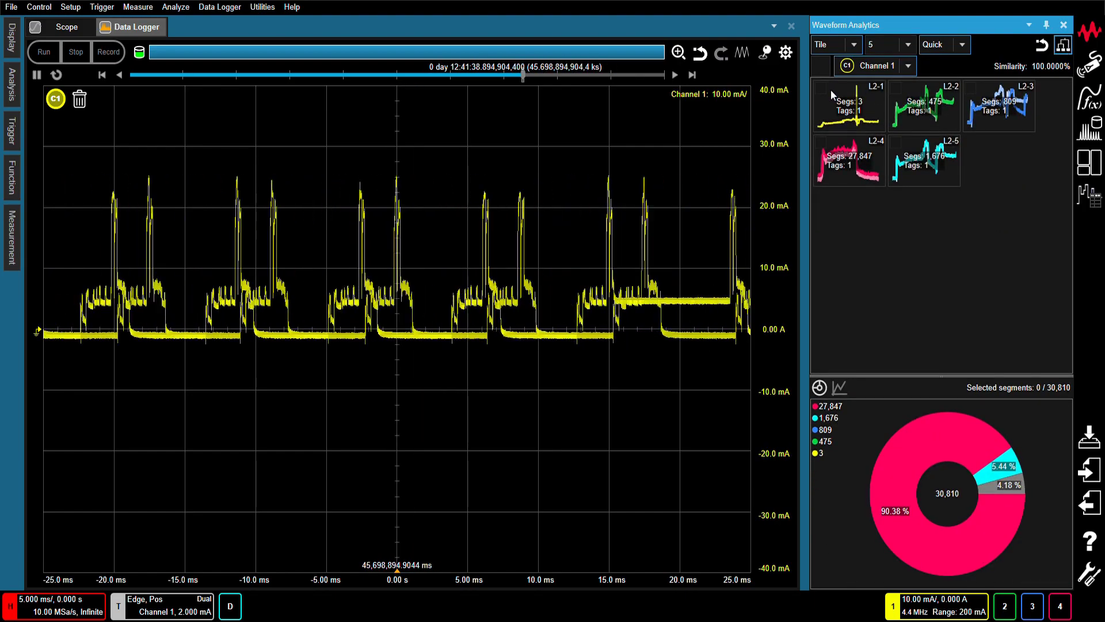
Select sub-cluster L2-1 and go through its matching segments in the recording one after another
{"action": "left_click", "coordinate": [825, 89]}
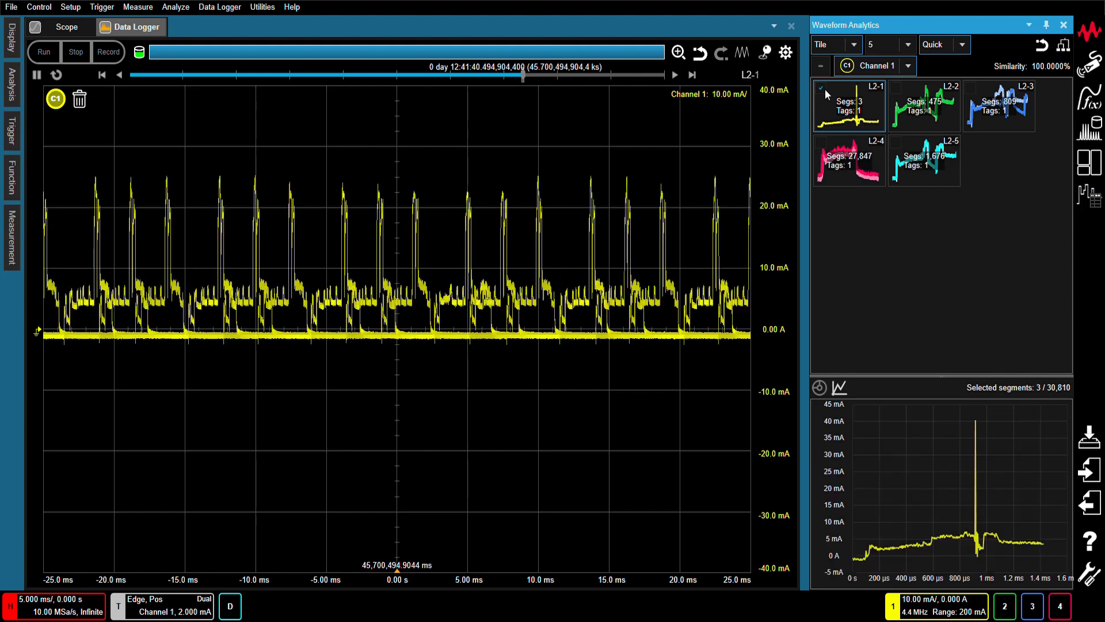
{"action": "left_click", "coordinate": [675, 76]}
{"action": "left_click", "coordinate": [675, 75]}
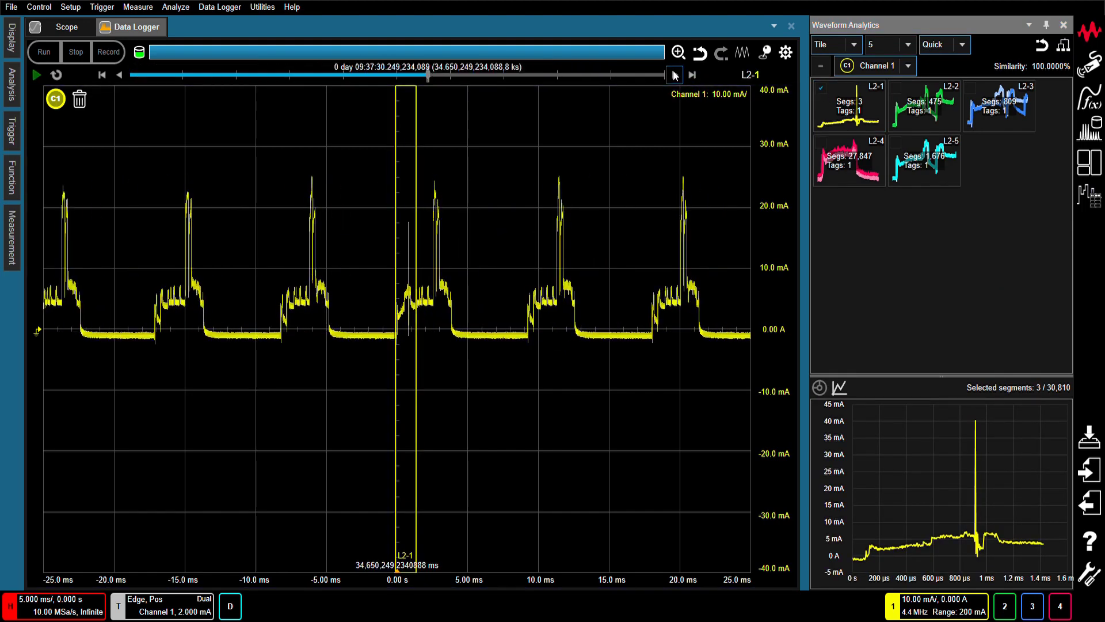
{"action": "left_click", "coordinate": [675, 75]}
{"action": "left_click", "coordinate": [675, 76]}
{"action": "left_click", "coordinate": [675, 76]}
{"action": "left_click", "coordinate": [676, 75]}
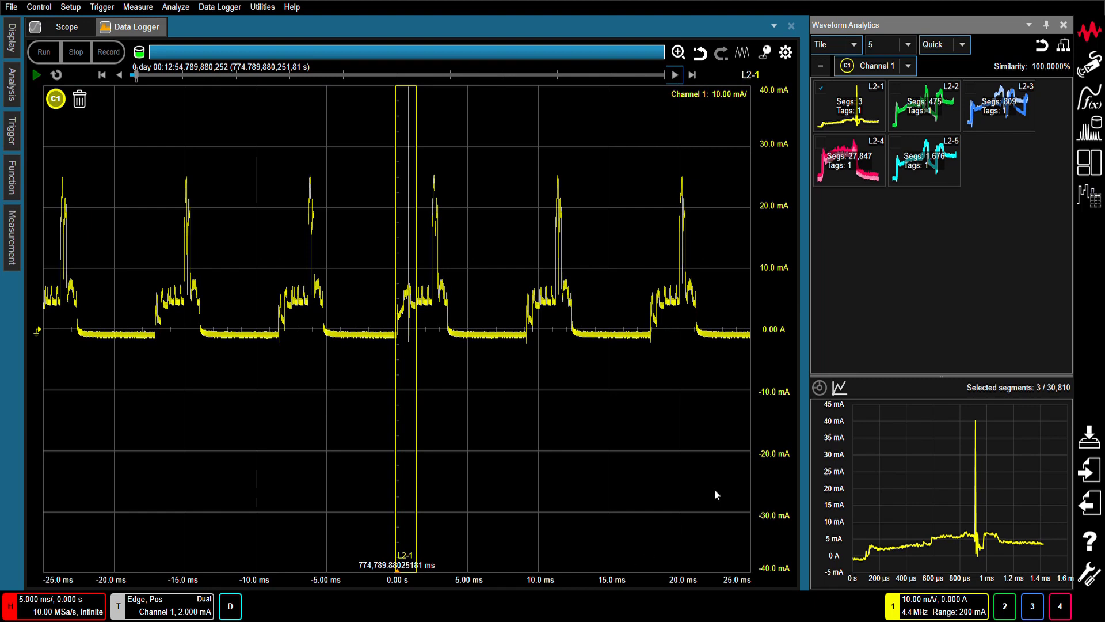
Set the time scale to 200 µs with a 580 µs offset, and place an Area marker about 400 µs wide over the start of the L2-1 pulse
{"action": "scroll", "coordinate": [792, 443], "scroll_direction": "up", "scroll_amount": 4}
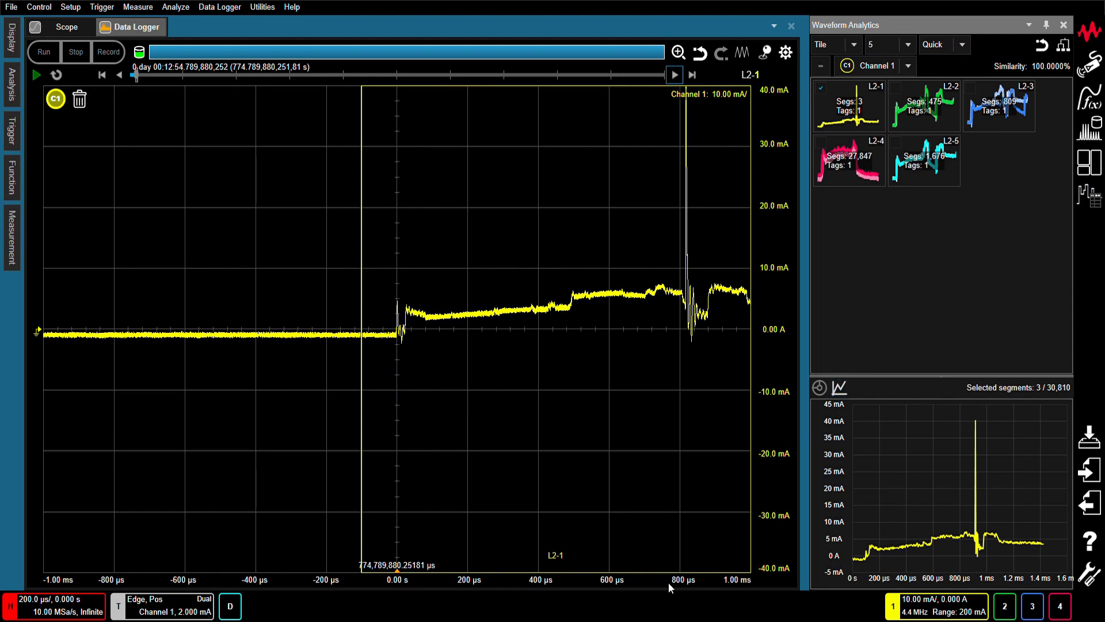
{"action": "left_click_drag", "start_coordinate": [668, 582], "coordinate": [463, 582]}
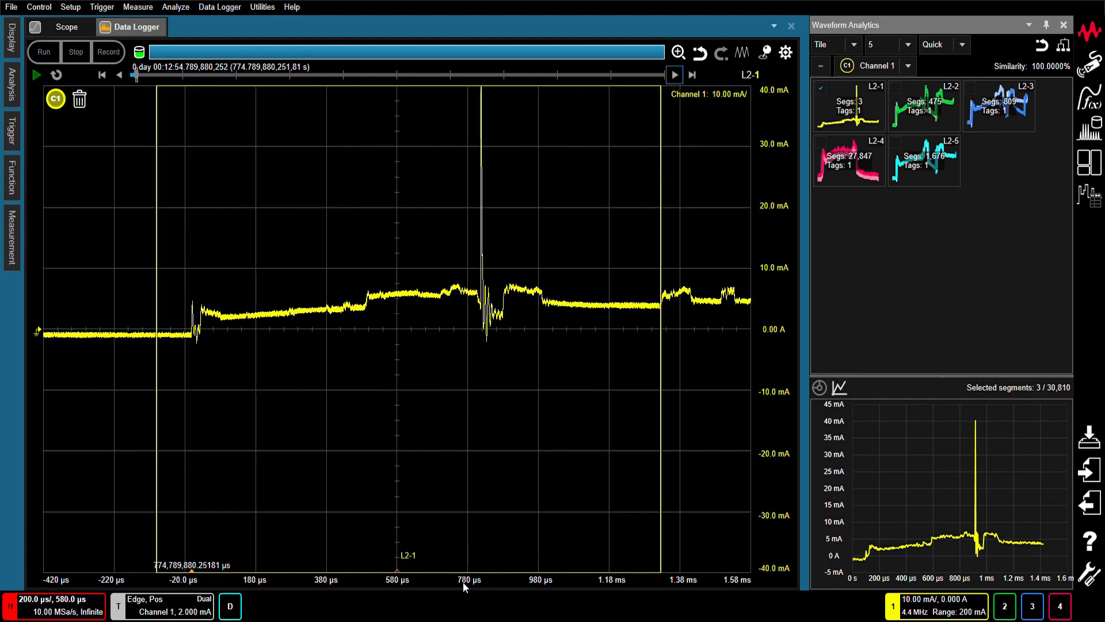
{"action": "left_click", "coordinate": [13, 91]}
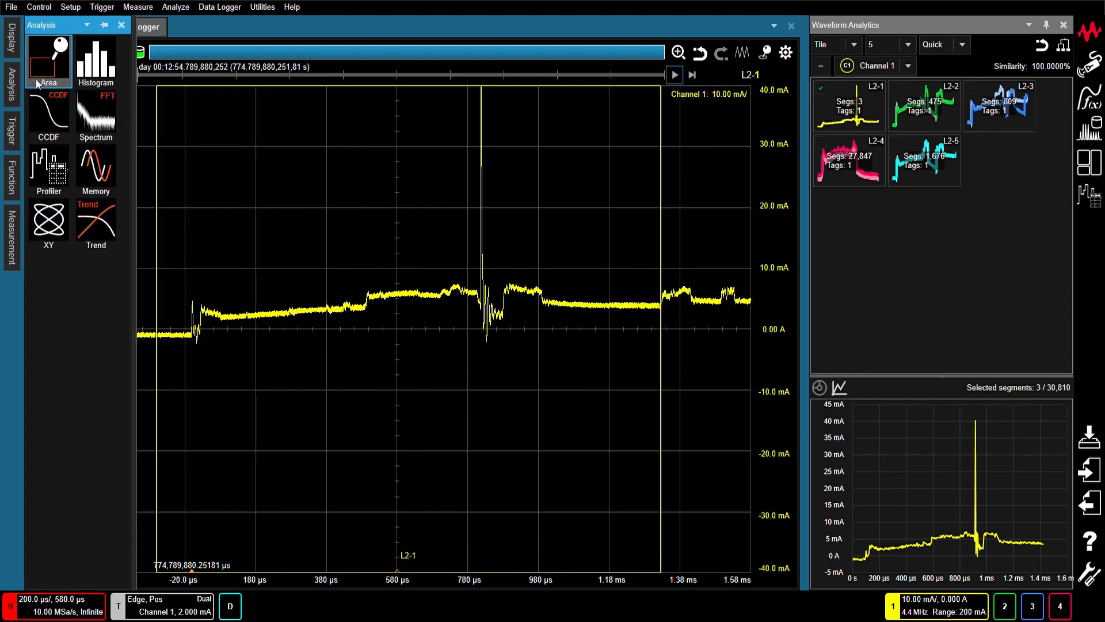
{"action": "mouse_move", "coordinate": [49, 75]}
{"action": "left_mouse_down"}
{"action": "mouse_move", "coordinate": [247, 320]}
{"action": "mouse_move", "coordinate": [584, 320]}
{"action": "mouse_move", "coordinate": [259, 316]}
{"action": "left_mouse_up"}
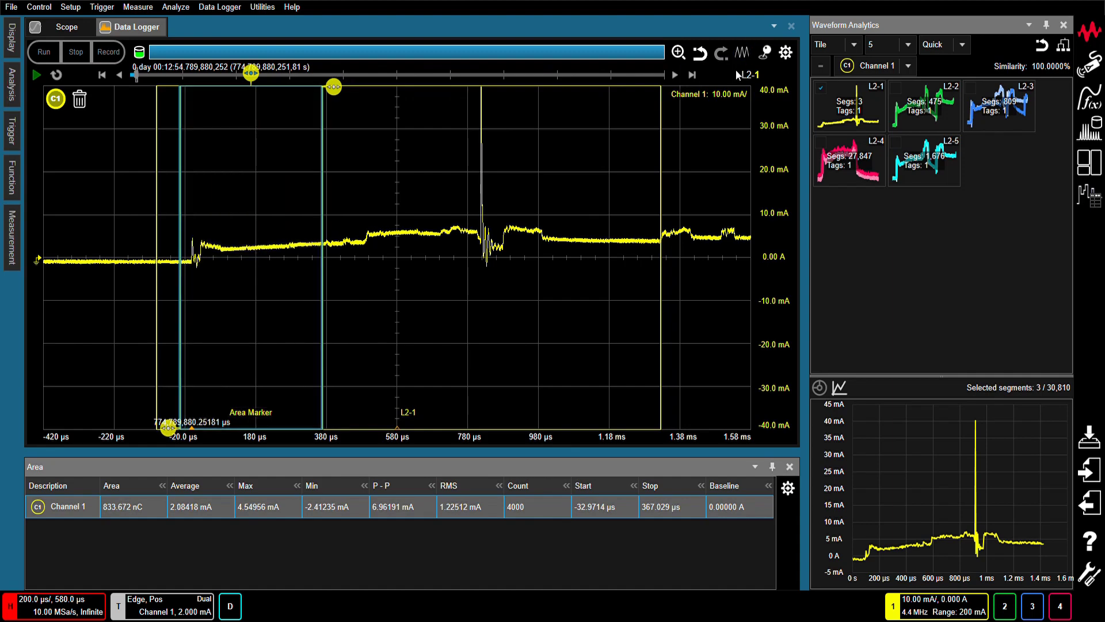
Show a zoom view of the L2-1 segment and narrow its region around the spike to about 471 µs to 1.58 ms
{"action": "left_click_drag", "start_coordinate": [720, 175], "coordinate": [728, 179]}
{"action": "mouse_move", "coordinate": [608, 190]}
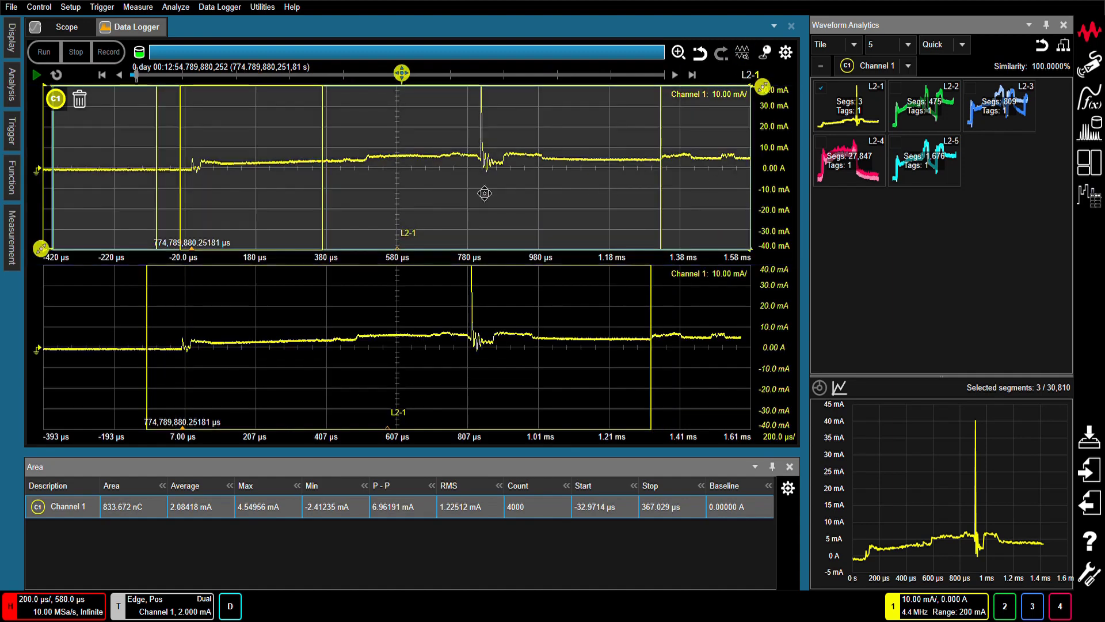
{"action": "left_click_drag", "start_coordinate": [41, 248], "coordinate": [346, 190]}
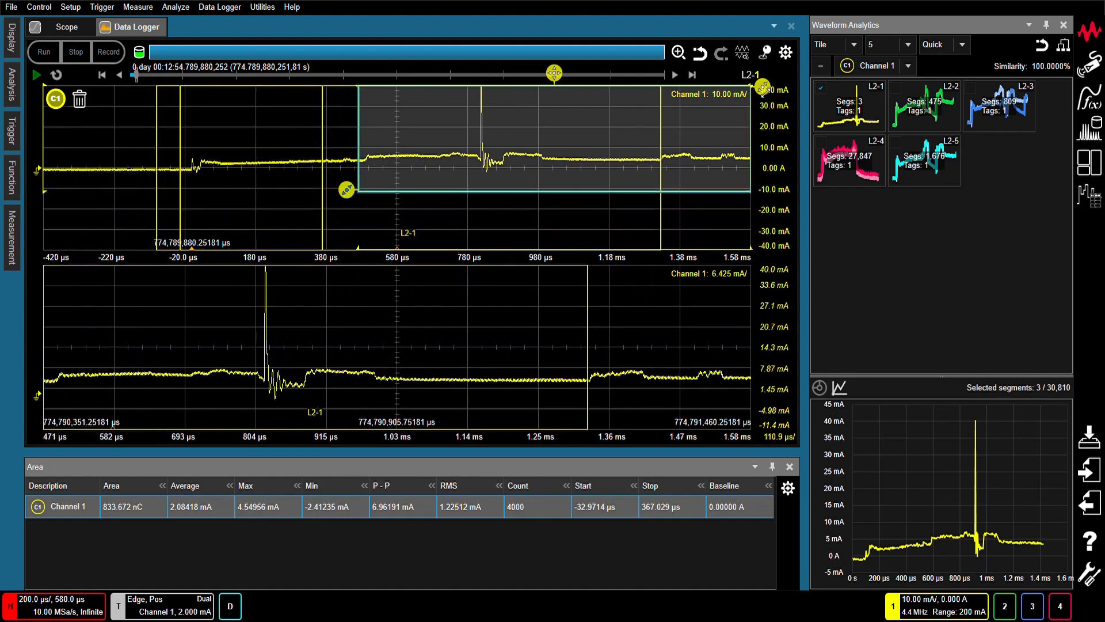